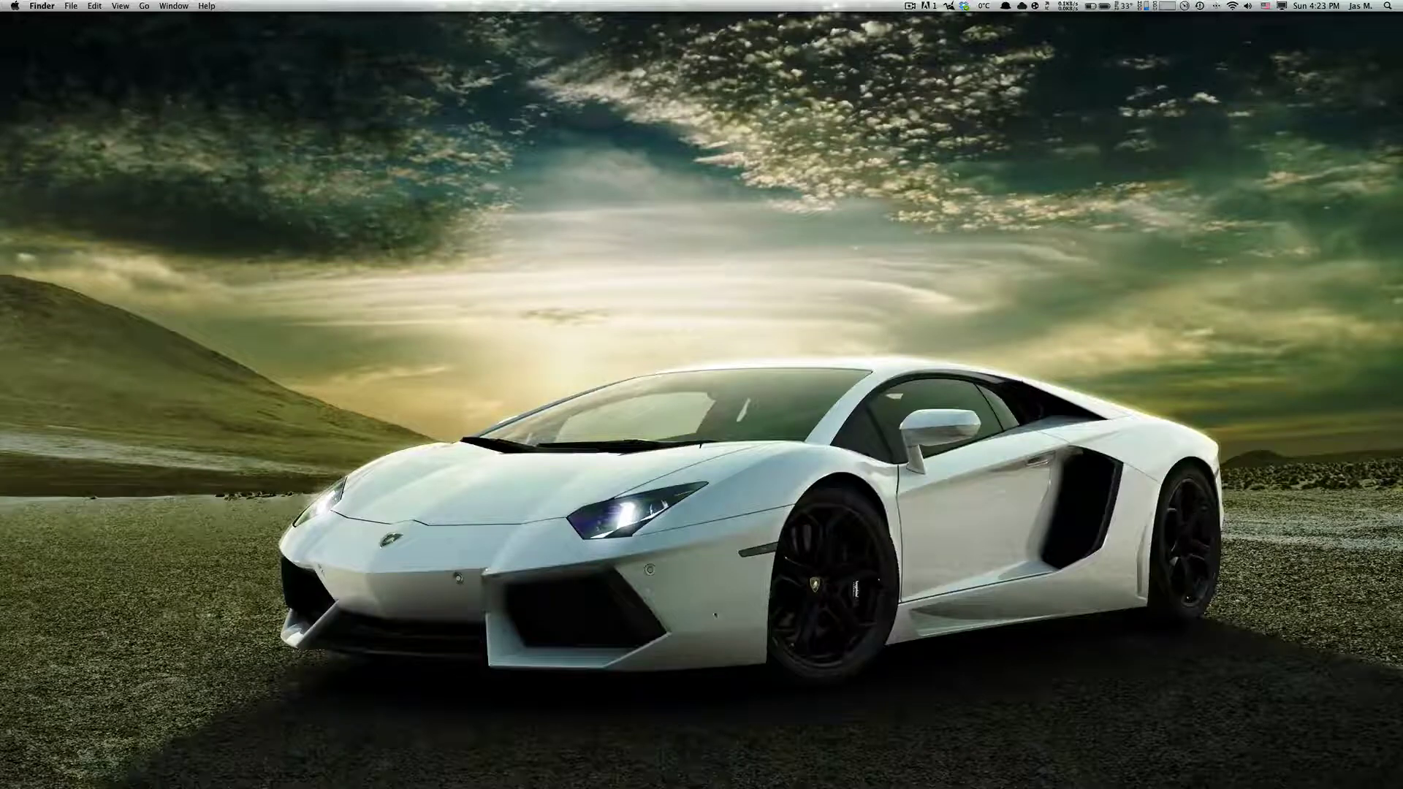
# Switch to ScreenFlow with the Minecraft with texture pack project and bring its audio and screen recording tracks into view
pyautogui.click(539, 762)
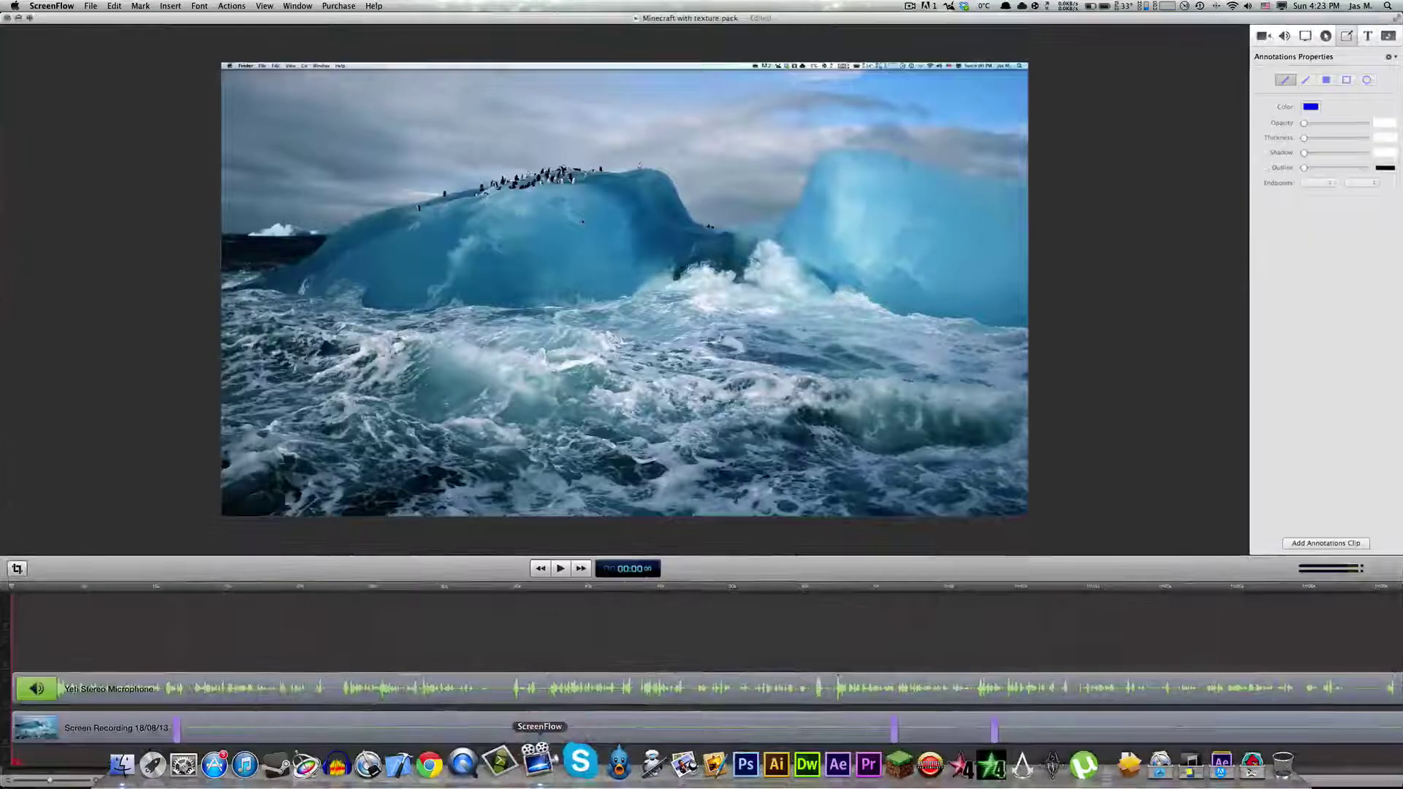
pyautogui.moveTo(345, 641); pyautogui.dragTo(308, 659)
pyautogui.click(300, 702)
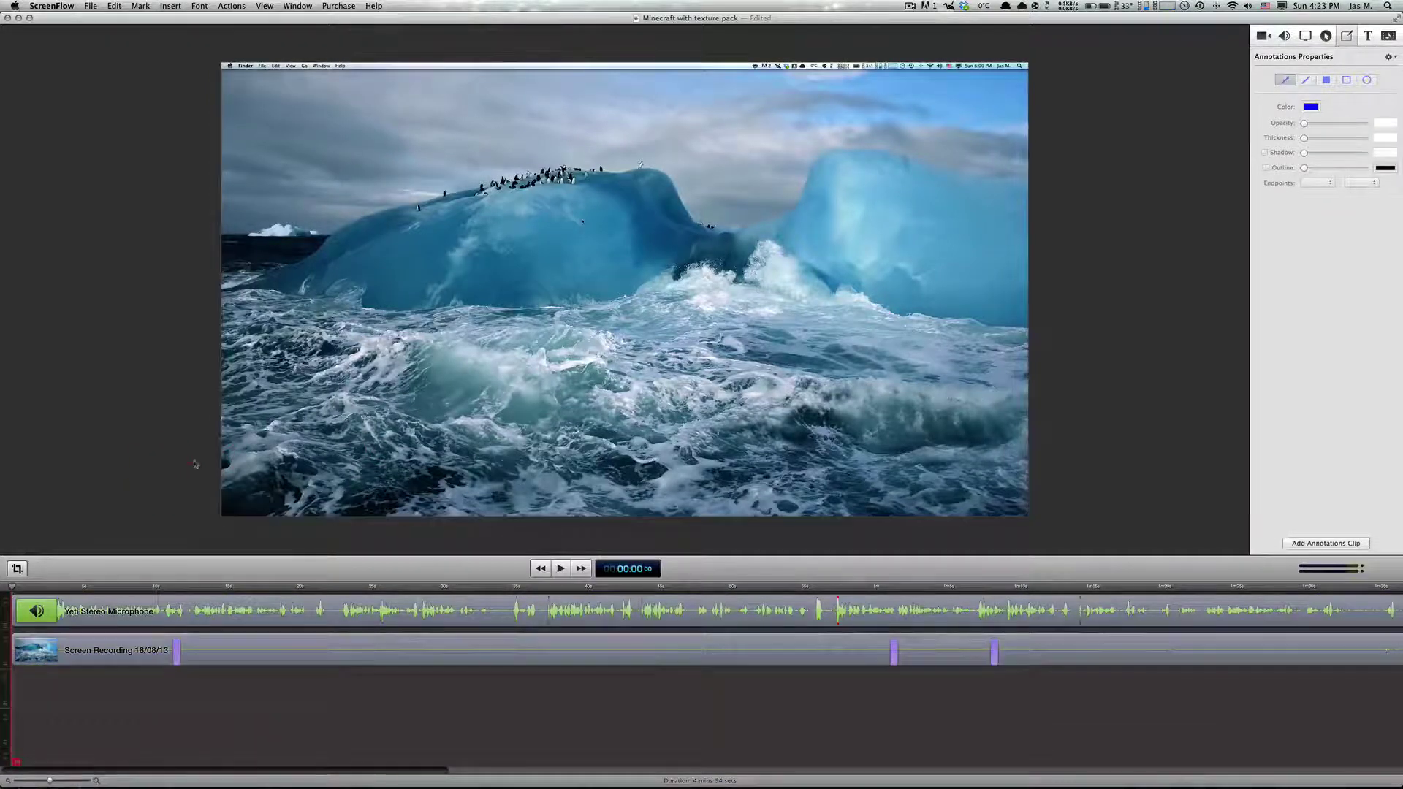
pyautogui.click(293, 463)
pyautogui.click(219, 484)
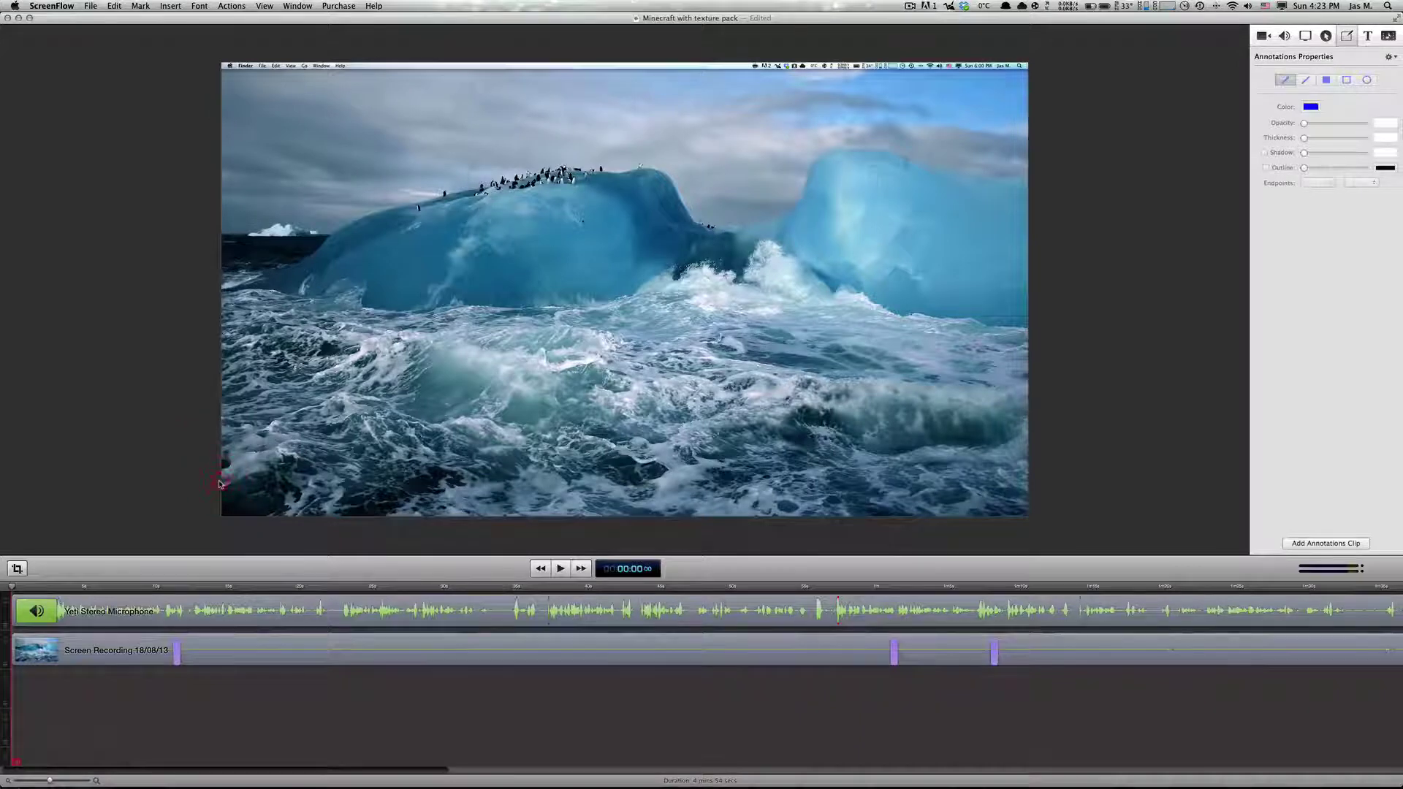
pyautogui.click(233, 482)
pyautogui.click(148, 474)
# Move the playhead to 2 seconds 27 frames in the project
pyautogui.scroll(1, 149, 479)
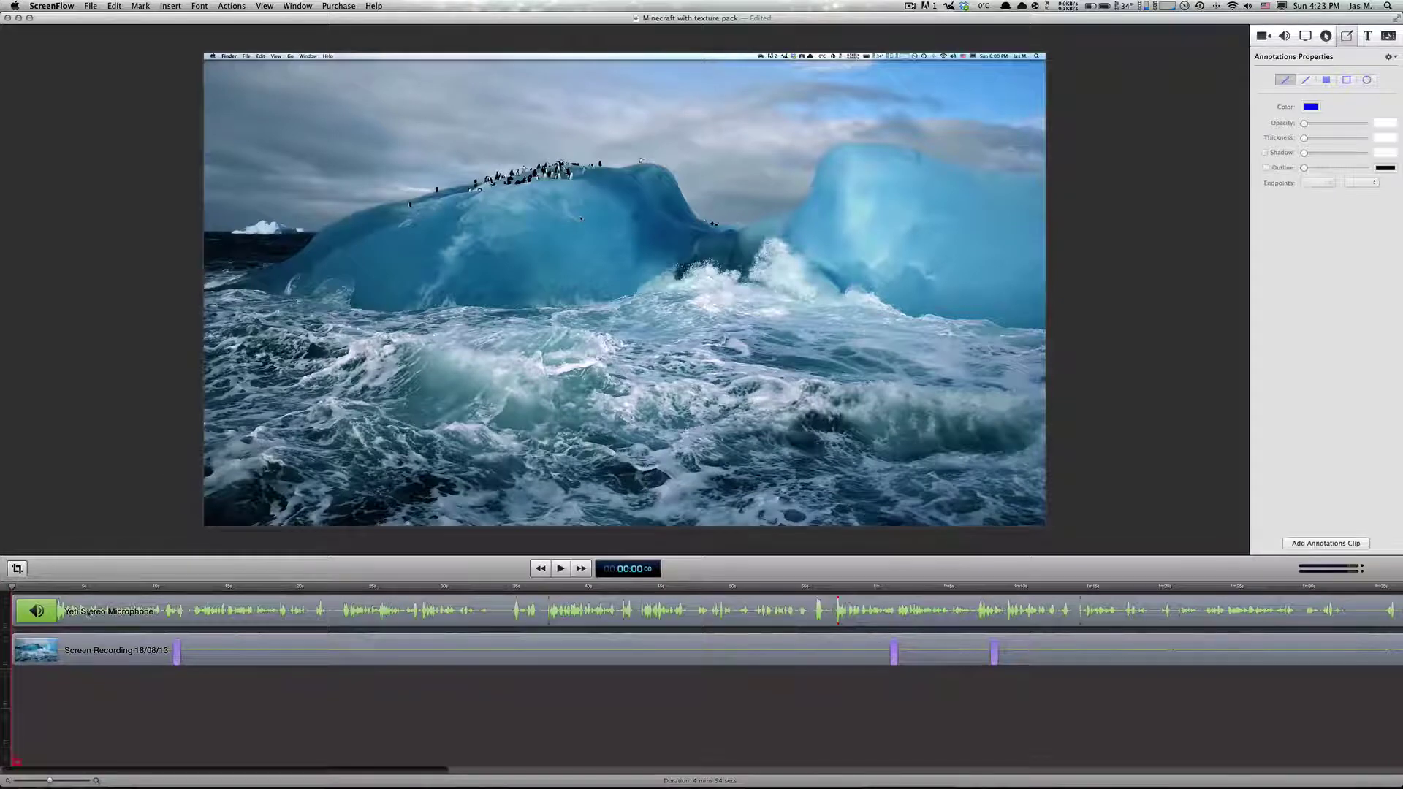
pyautogui.click(17, 587)
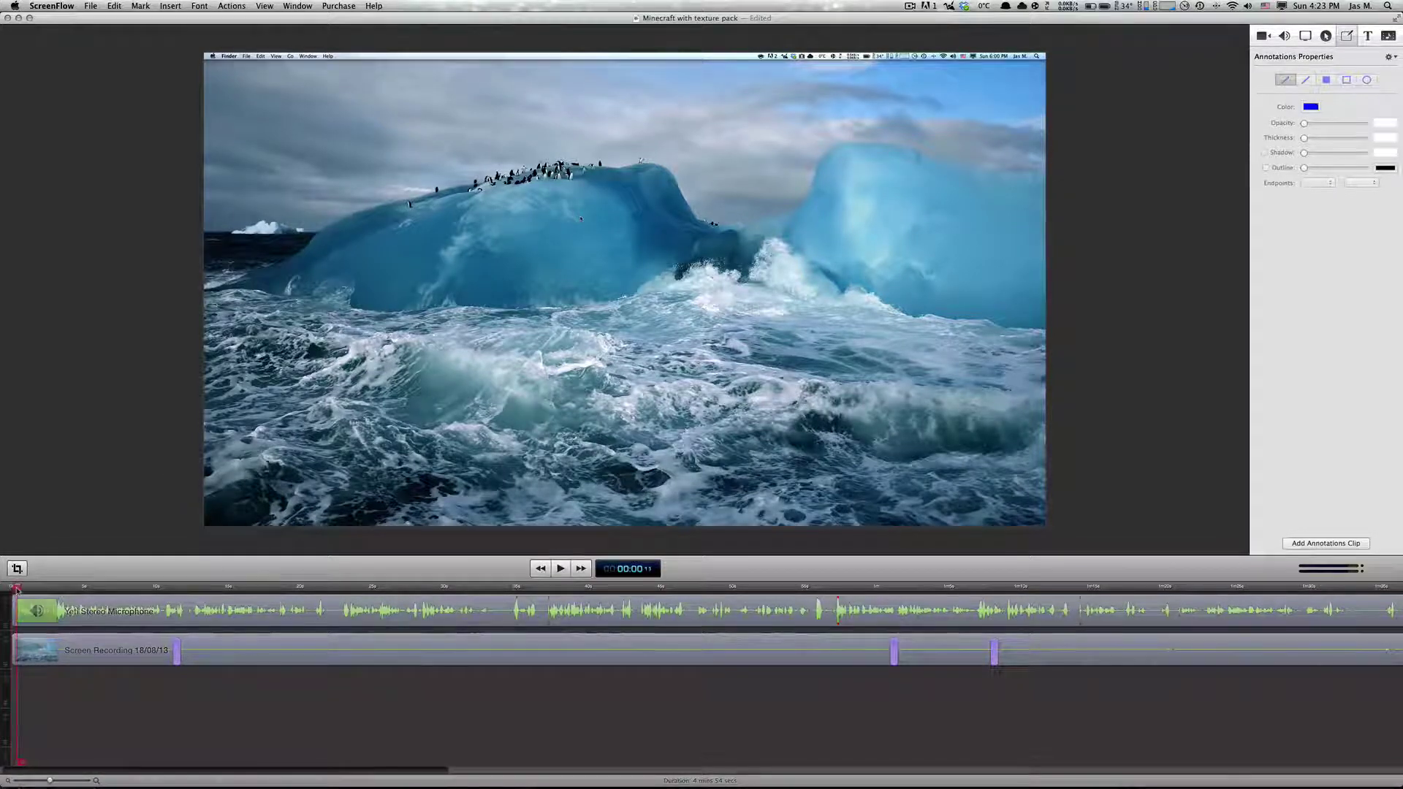
pyautogui.moveTo(17, 588); pyautogui.dragTo(54, 589)
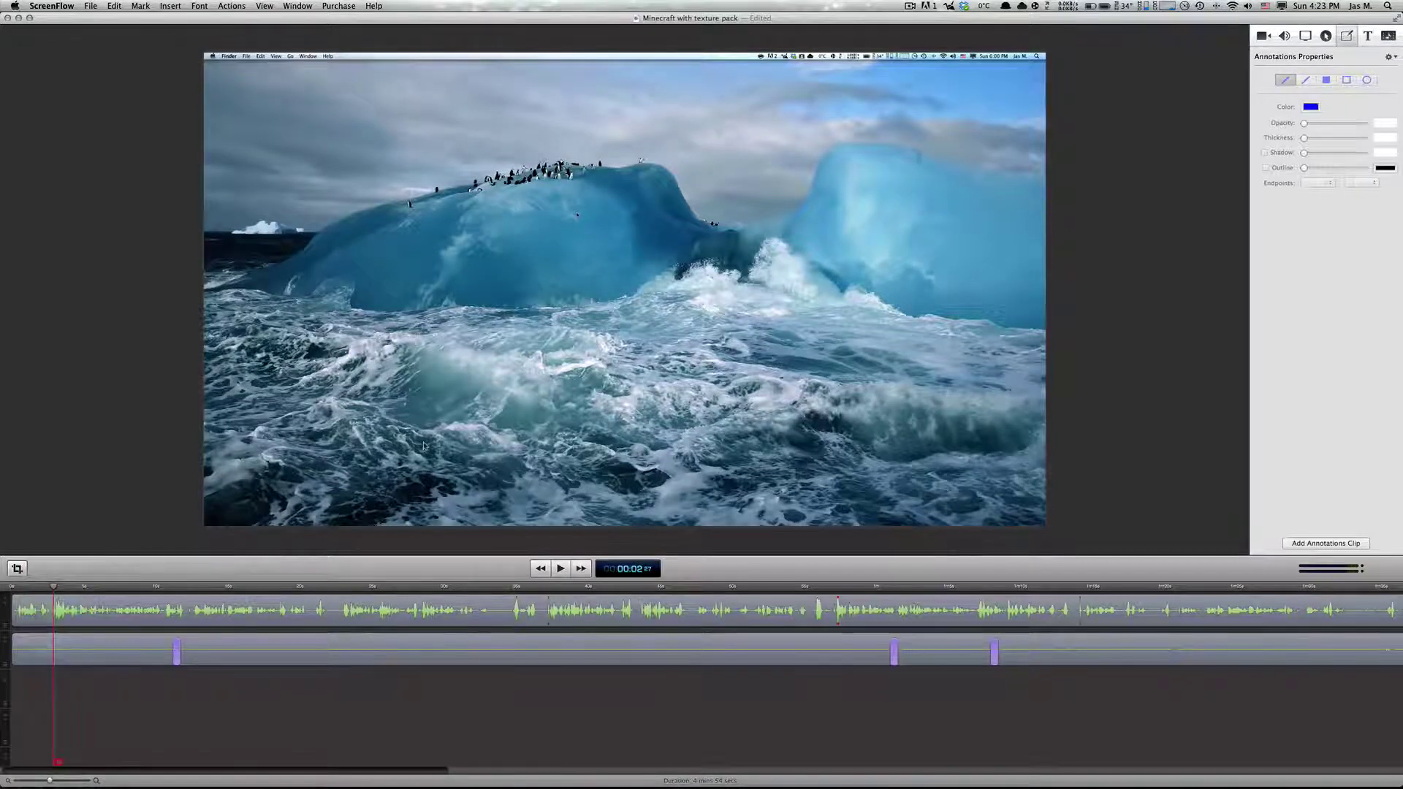
# Add an annotations clip and draw a small upright filled rectangle near the lower-left corner of the video frame, coloured cyan
pyautogui.scroll(-5, 424, 445)
pyautogui.scroll(8, 425, 445)
pyautogui.scroll(-2, 461, 443)
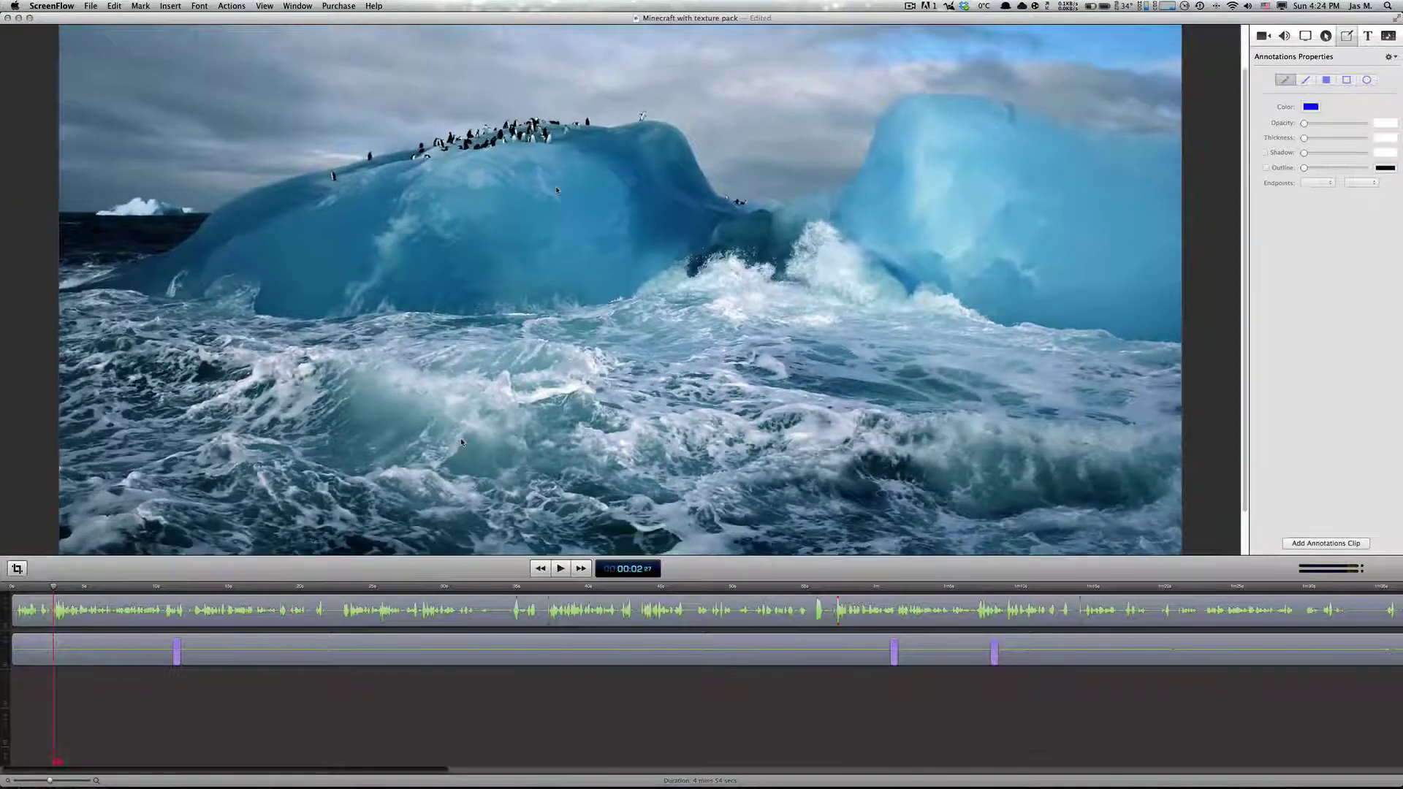
pyautogui.scroll(-3, 461, 442)
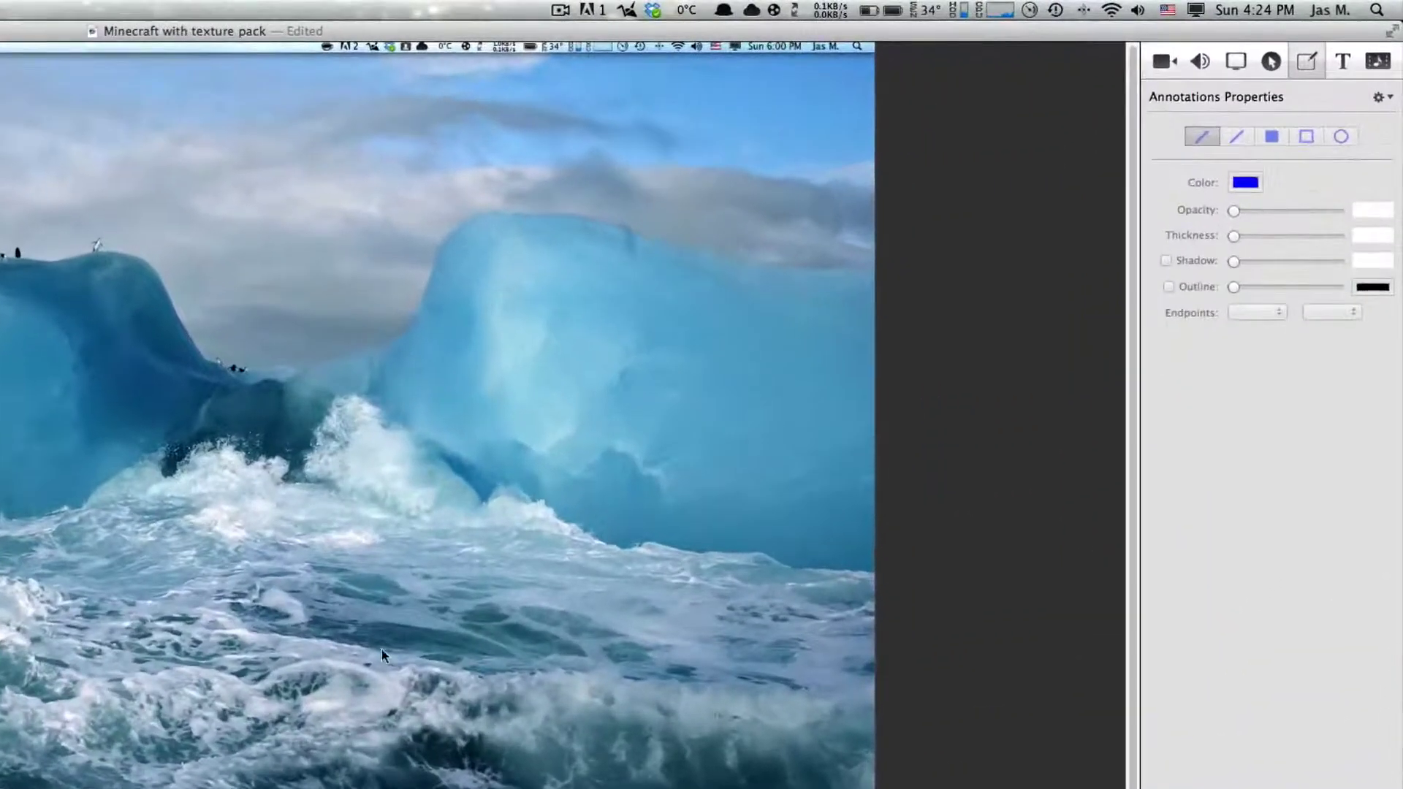
pyautogui.scroll(-2, 98, 673)
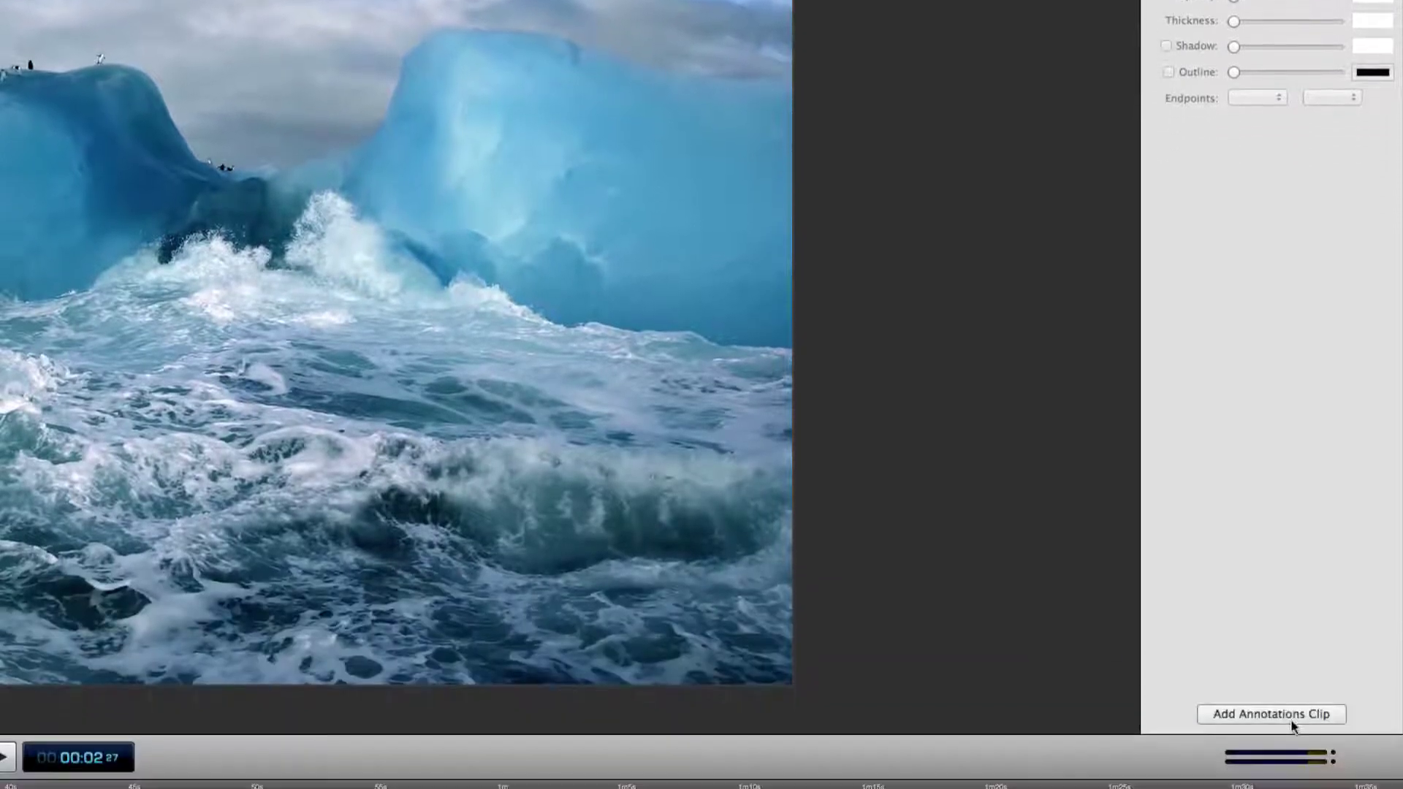
pyautogui.click(1284, 715)
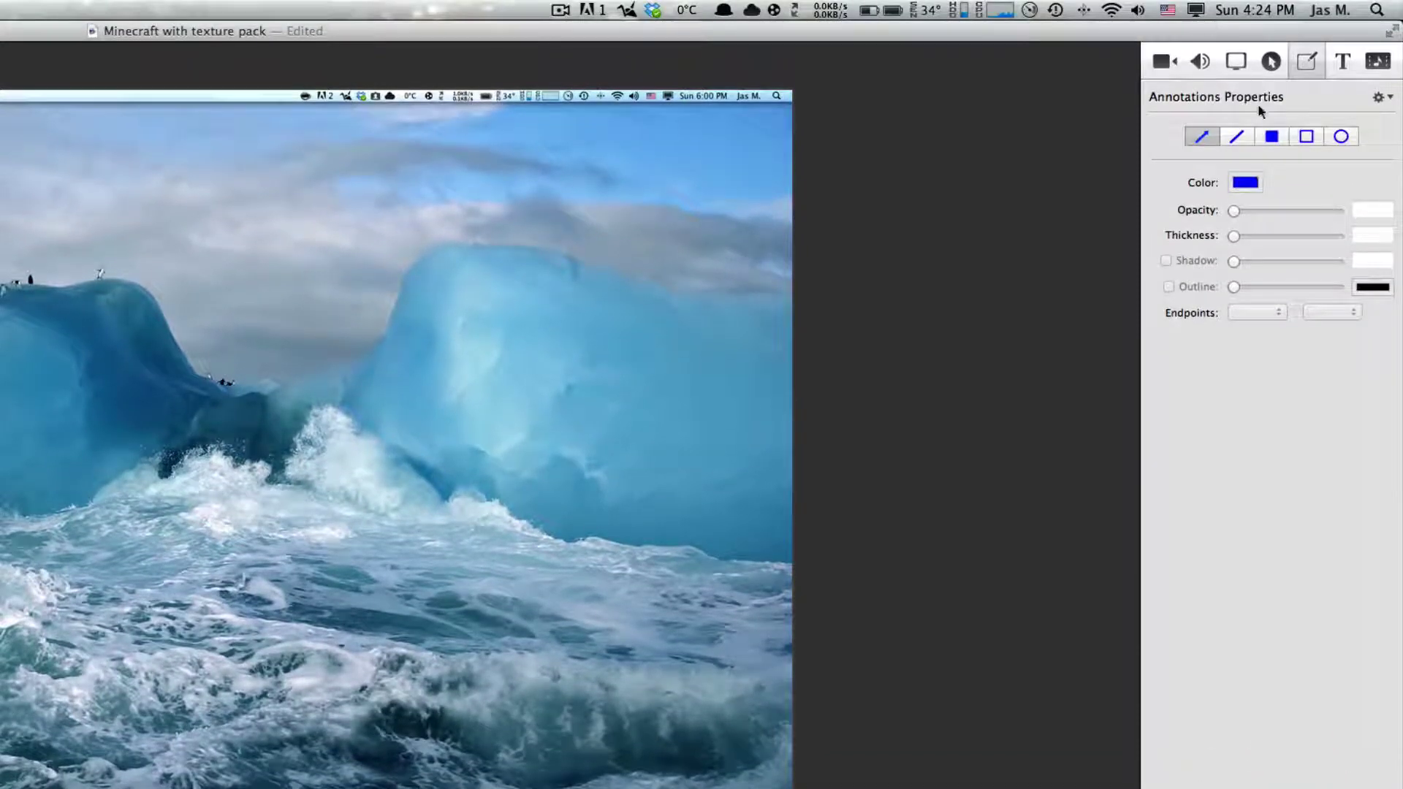
pyautogui.click(1272, 57)
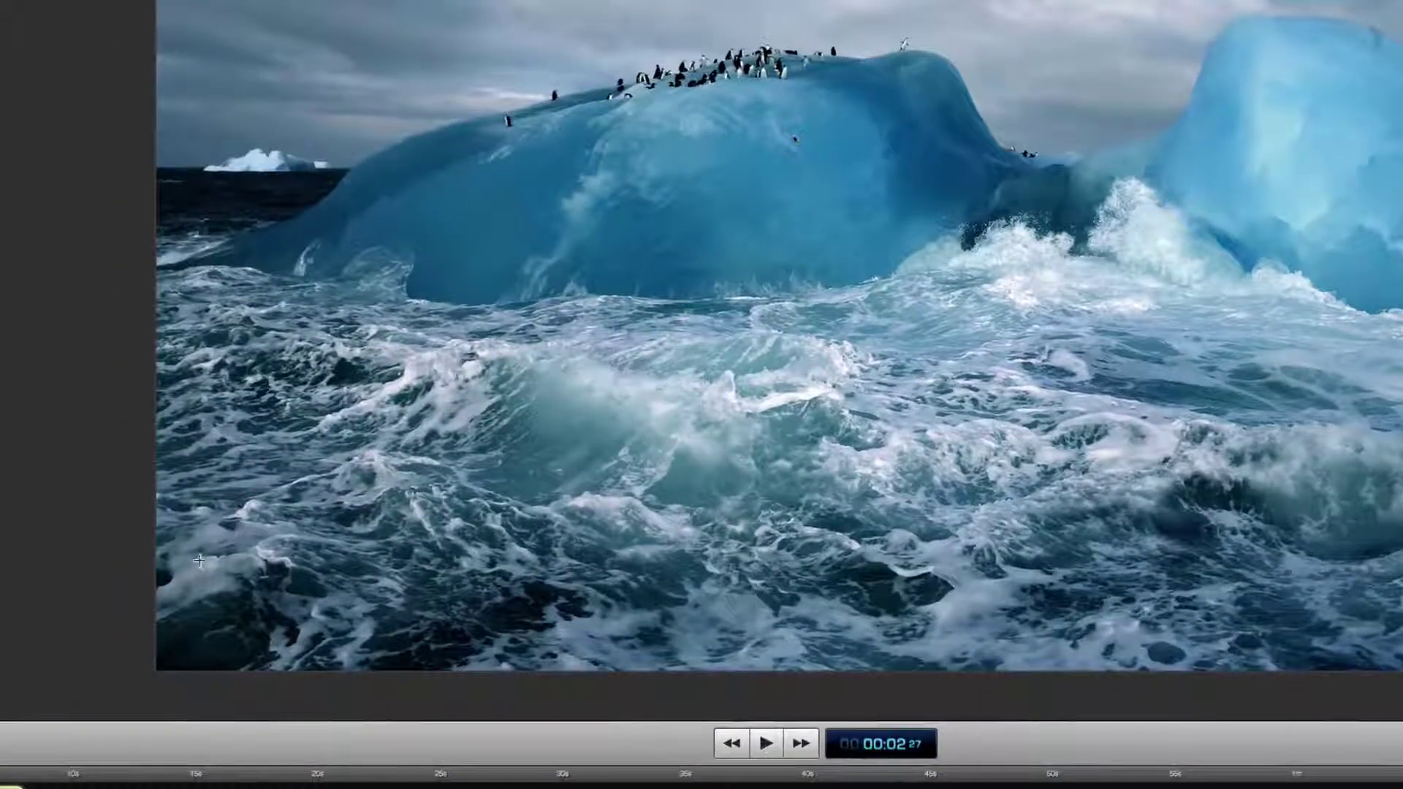
pyautogui.moveTo(204, 553)
pyautogui.mouseDown()
pyautogui.moveTo(210, 601)
pyautogui.moveTo(239, 637)
pyautogui.mouseUp()
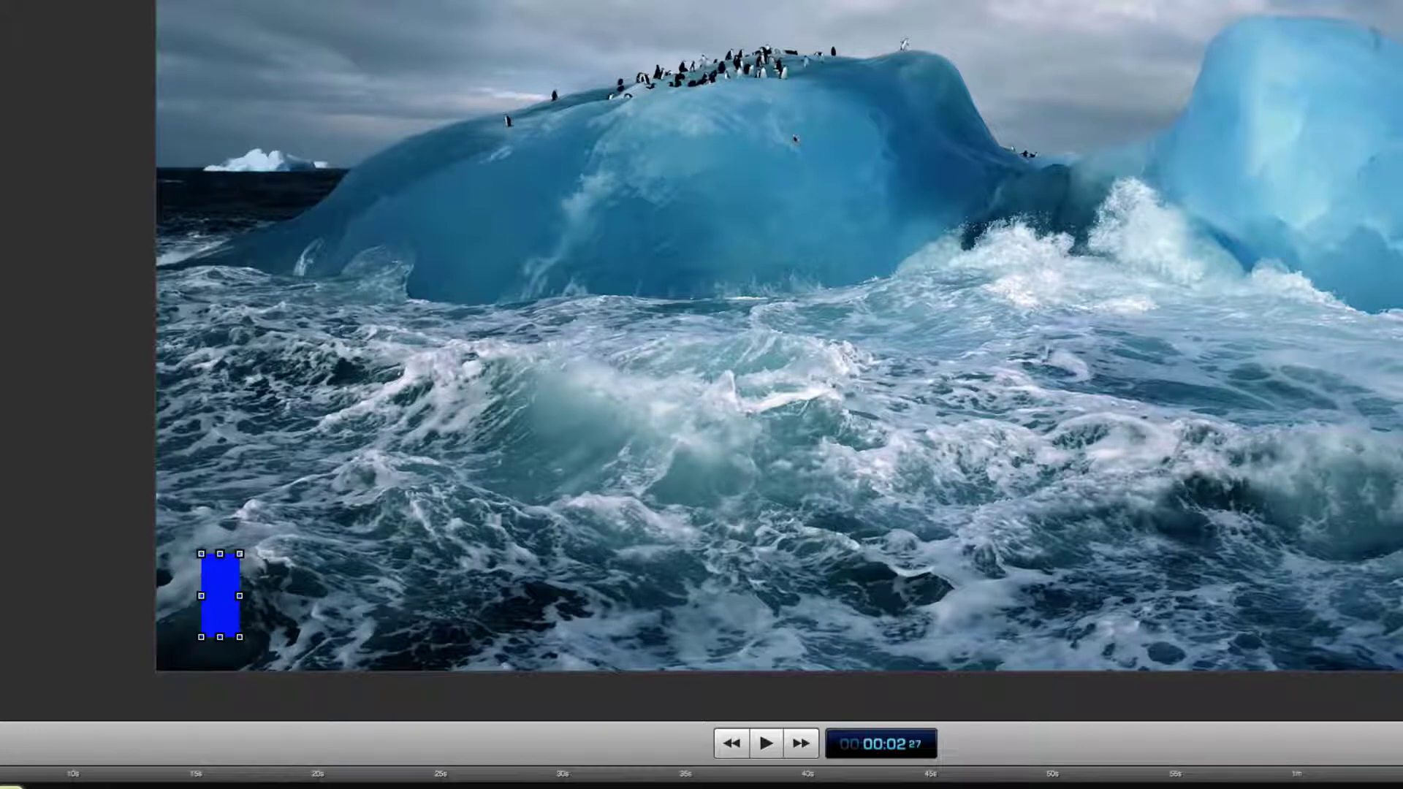
pyautogui.moveTo(541, 390); pyautogui.dragTo(416, 470)
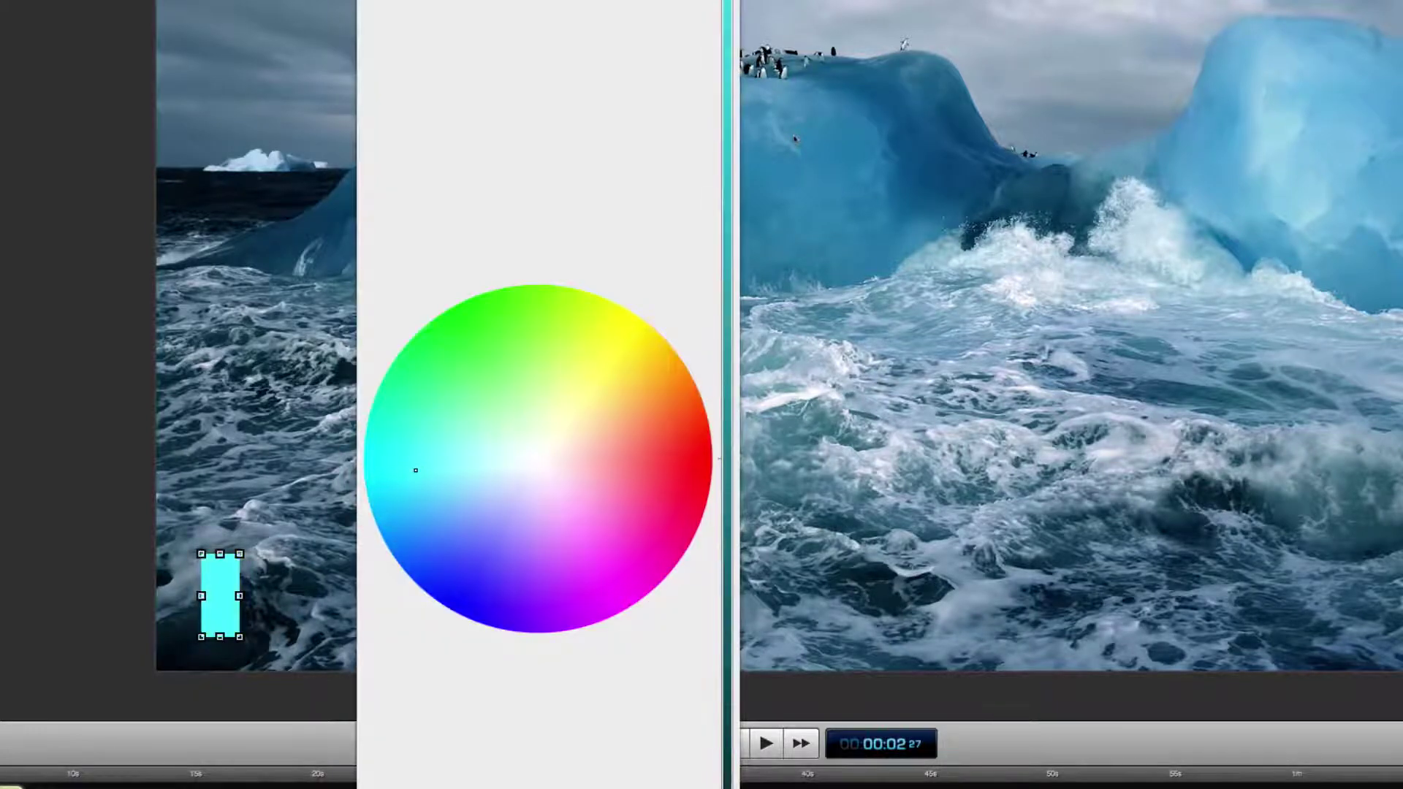
# Add a text box to the video and clear its placeholder text
pyautogui.click(1350, 73)
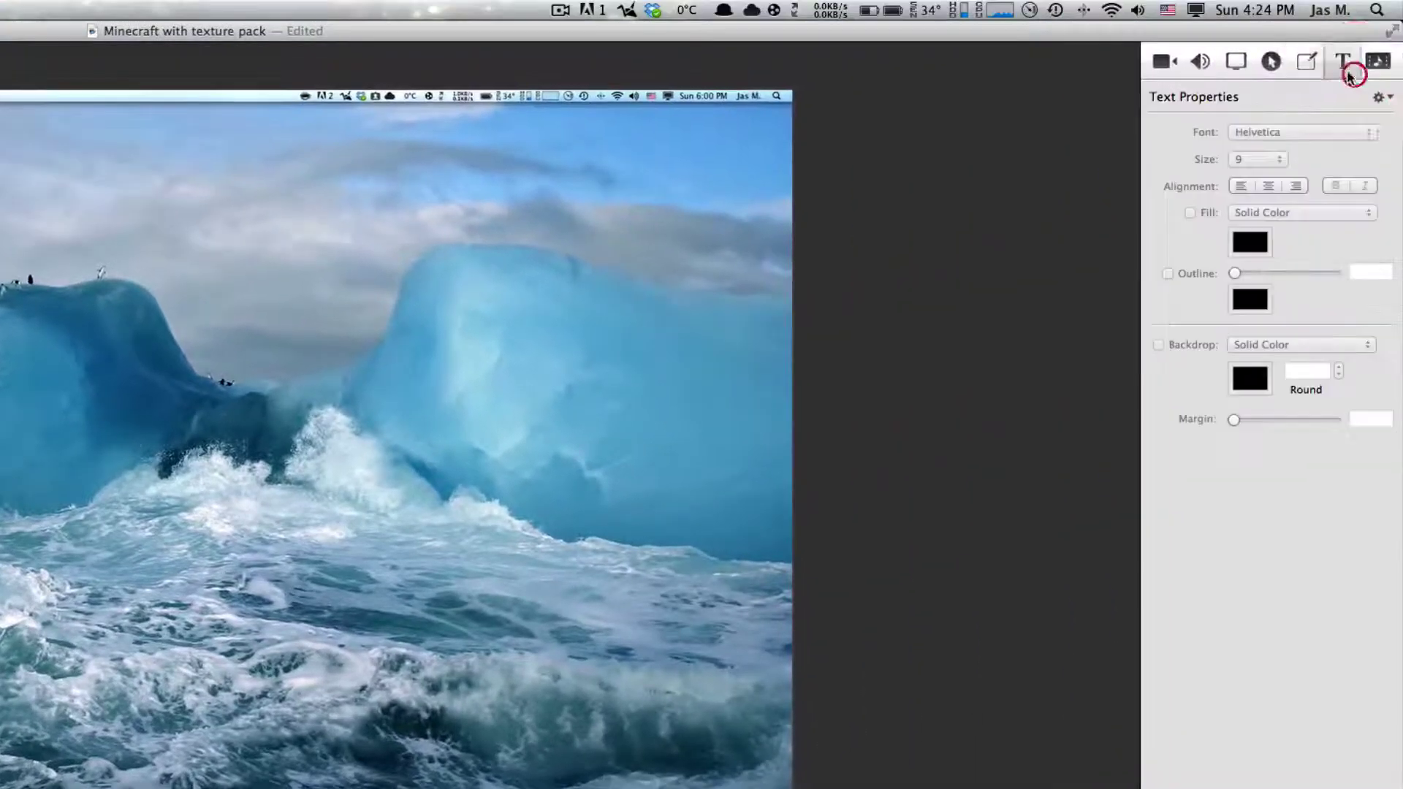
pyautogui.click(1272, 711)
pyautogui.doubleClick(825, 326)
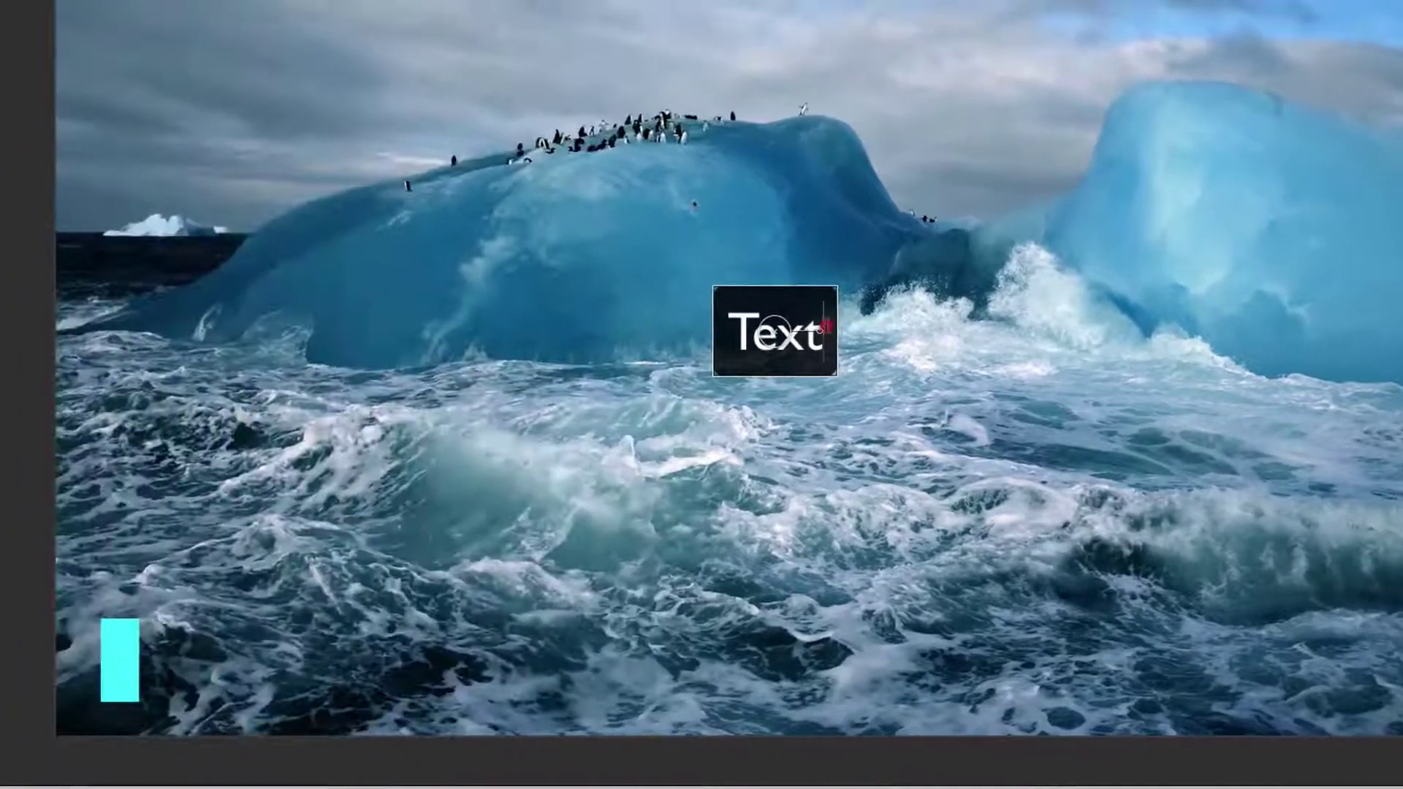
pyautogui.click(840, 316)
pyautogui.press('BackSpace')
pyautogui.press('BackSpace')
pyautogui.press('BackSpace')
pyautogui.press('BackSpace')
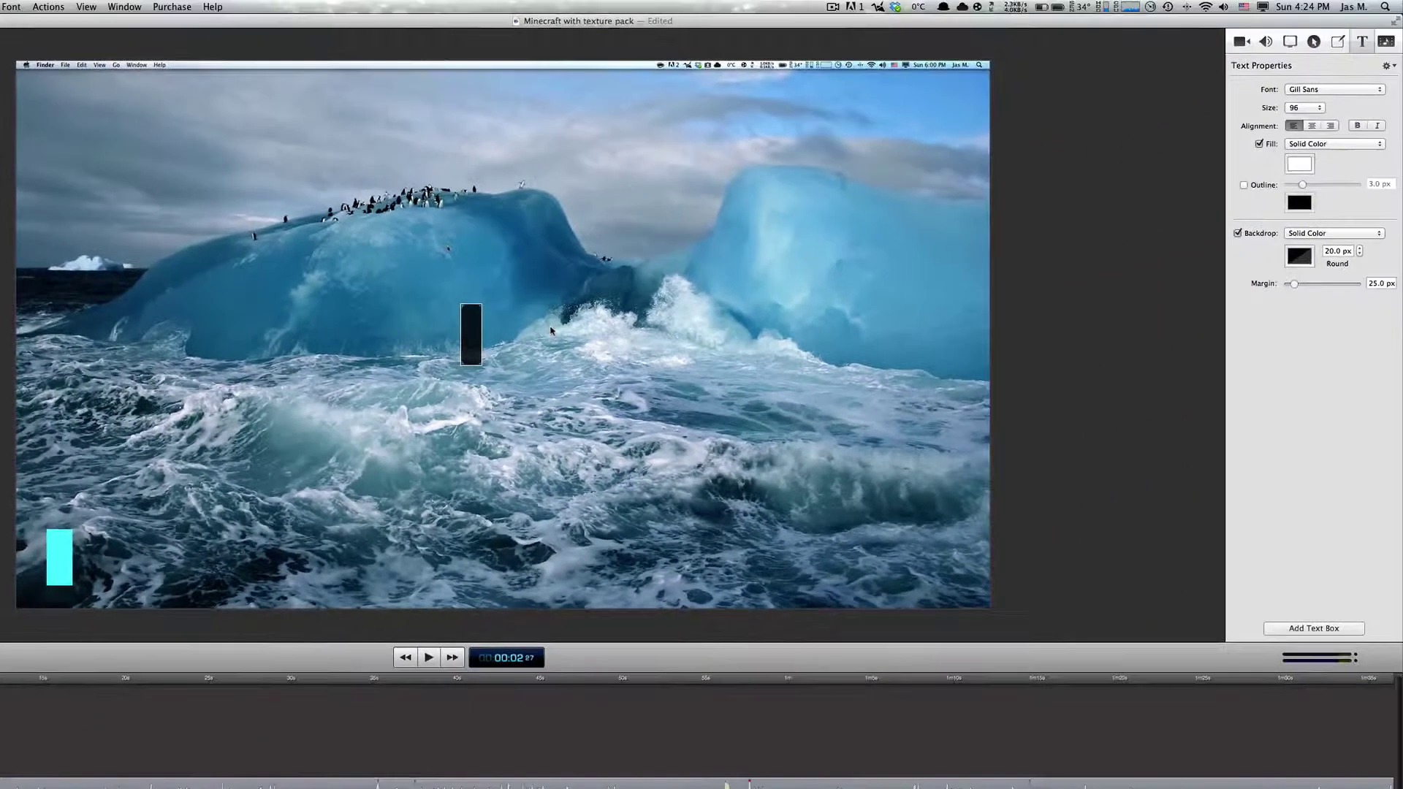
pyautogui.write('H')
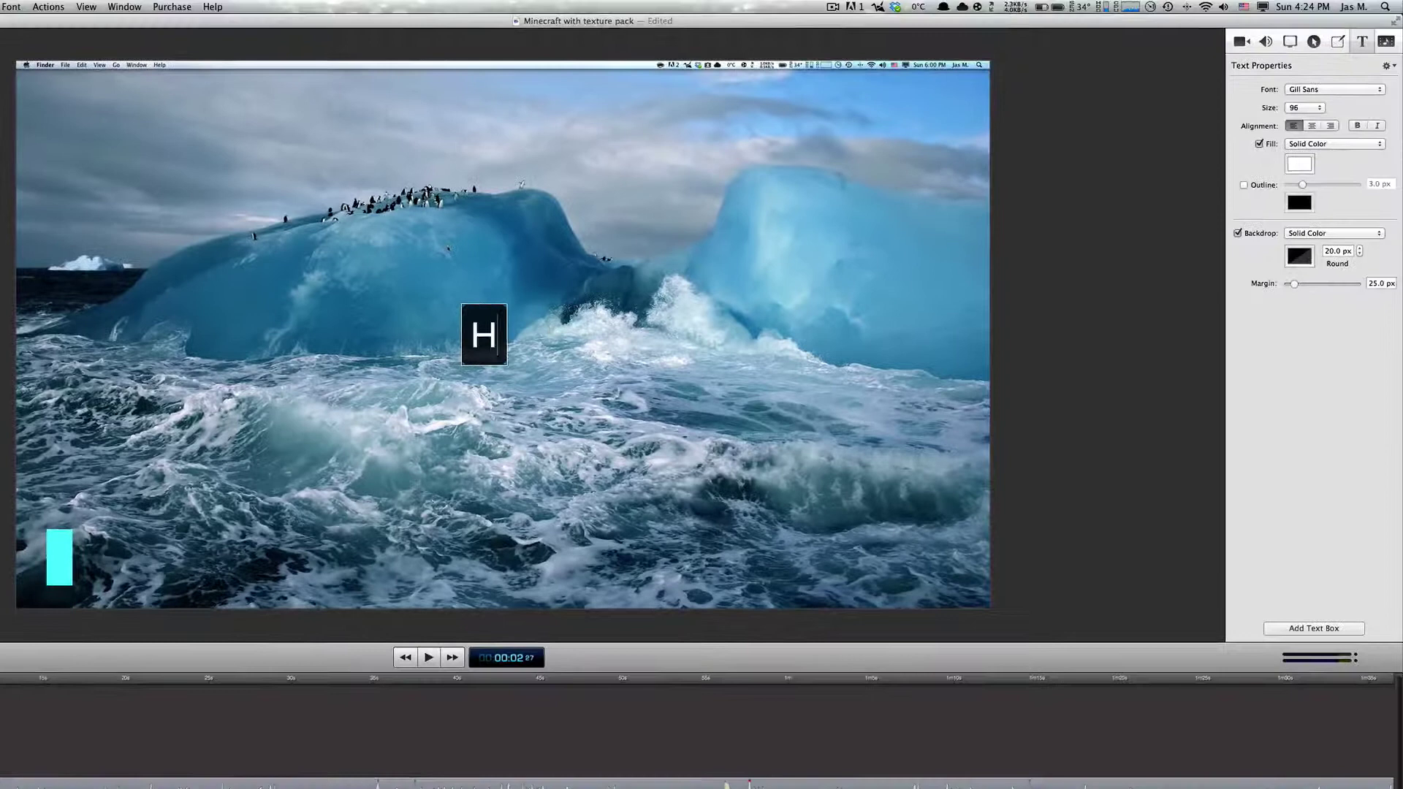
pyautogui.write('ow to ')
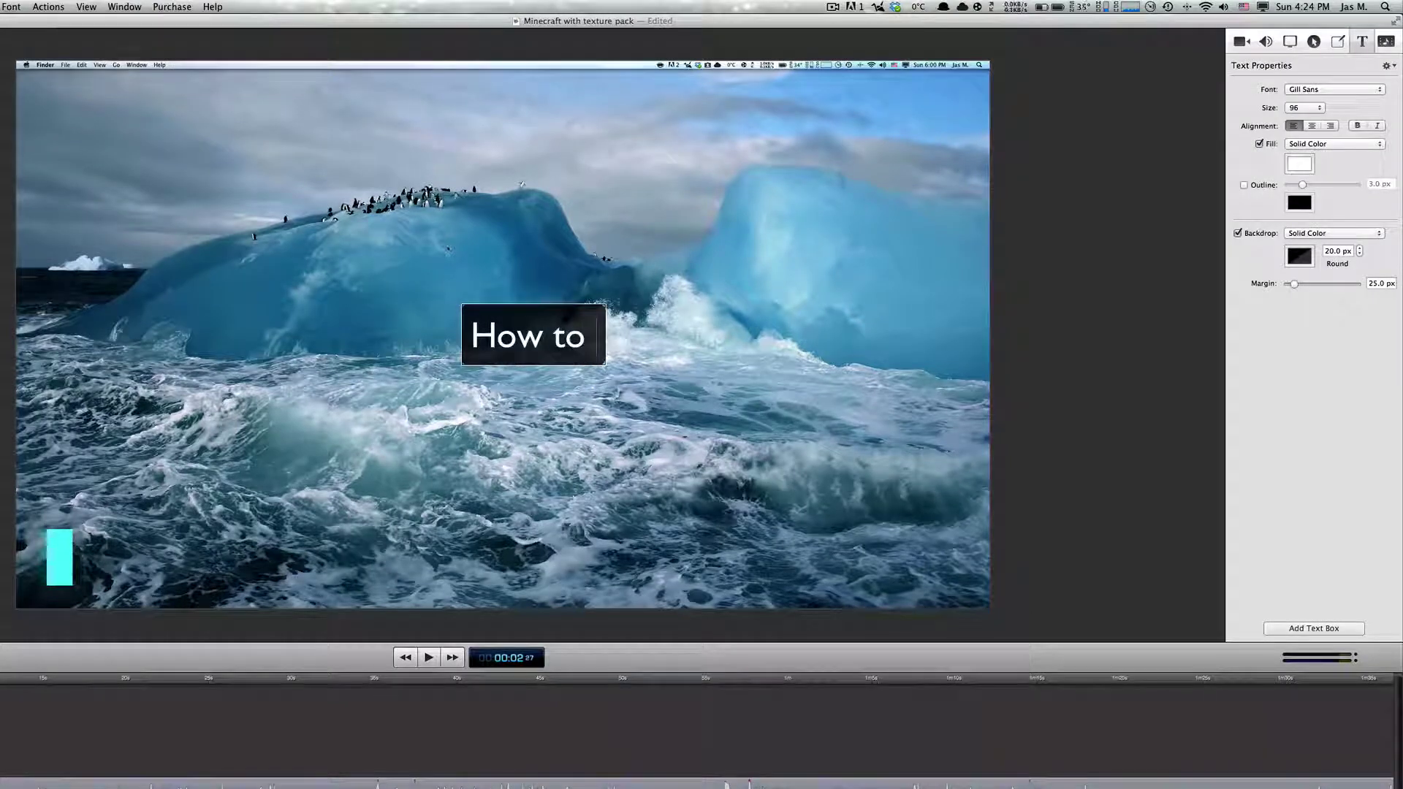
pyautogui.write('change')
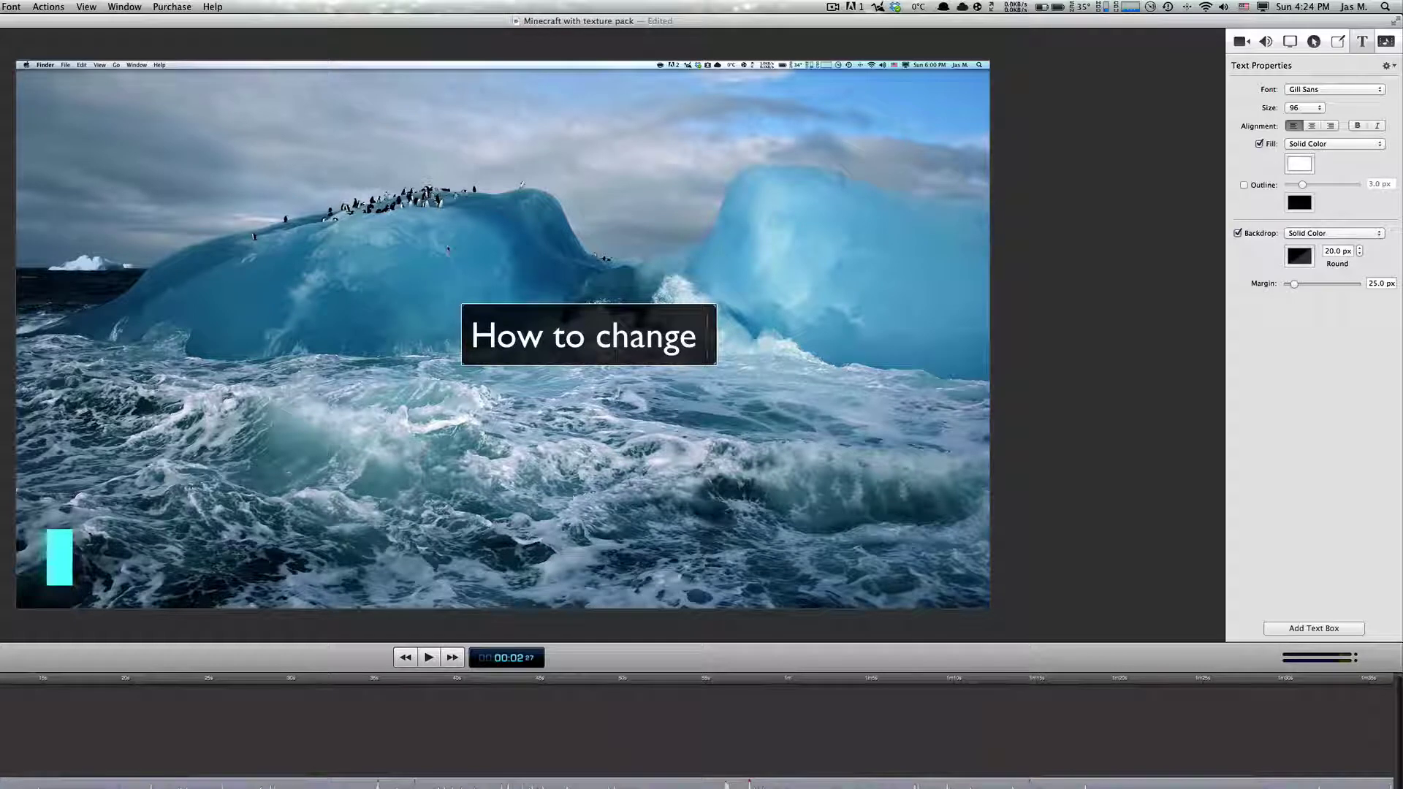
pyautogui.write(' langugag')
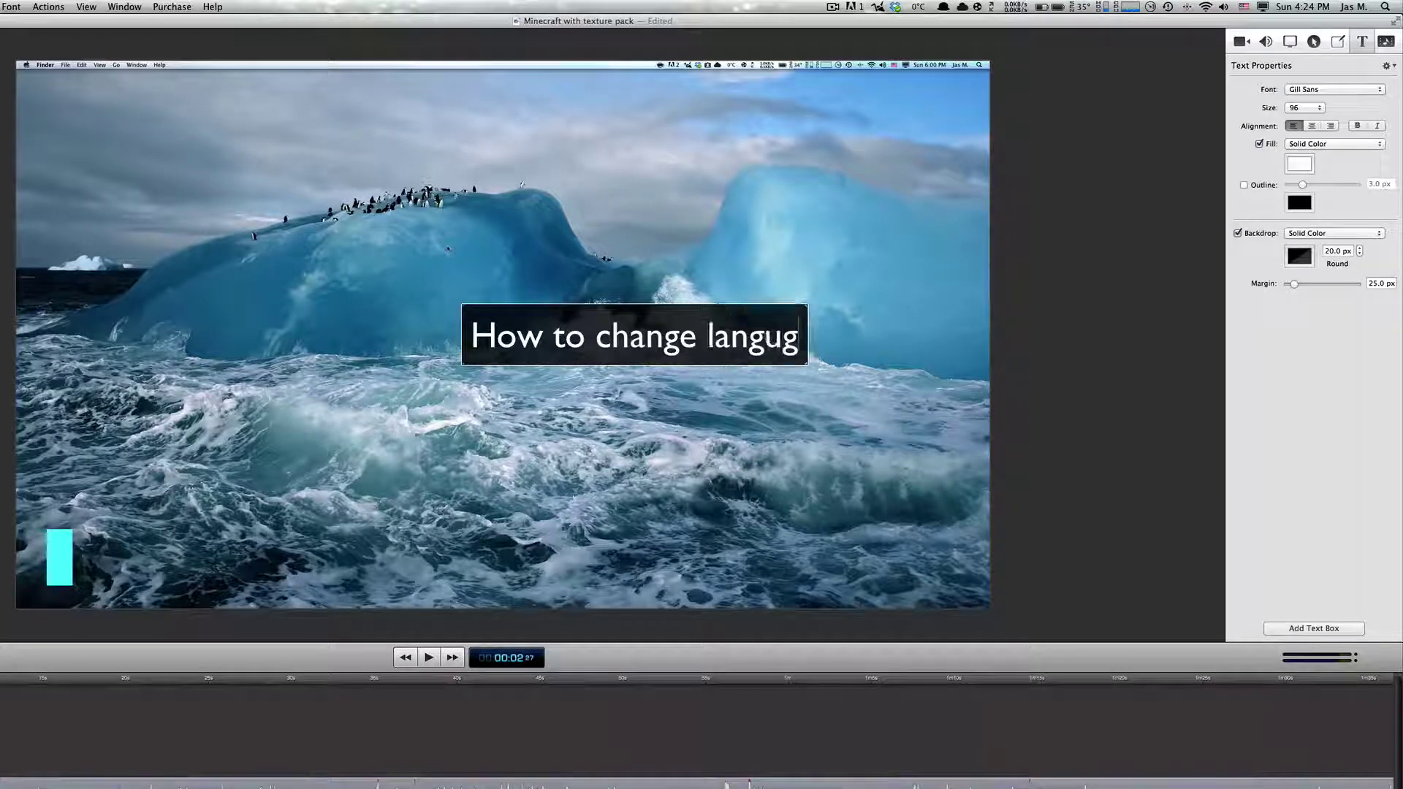
pyautogui.press('BackSpace')
pyautogui.press('BackSpace')
pyautogui.press('BackSpace')
pyautogui.write('age')
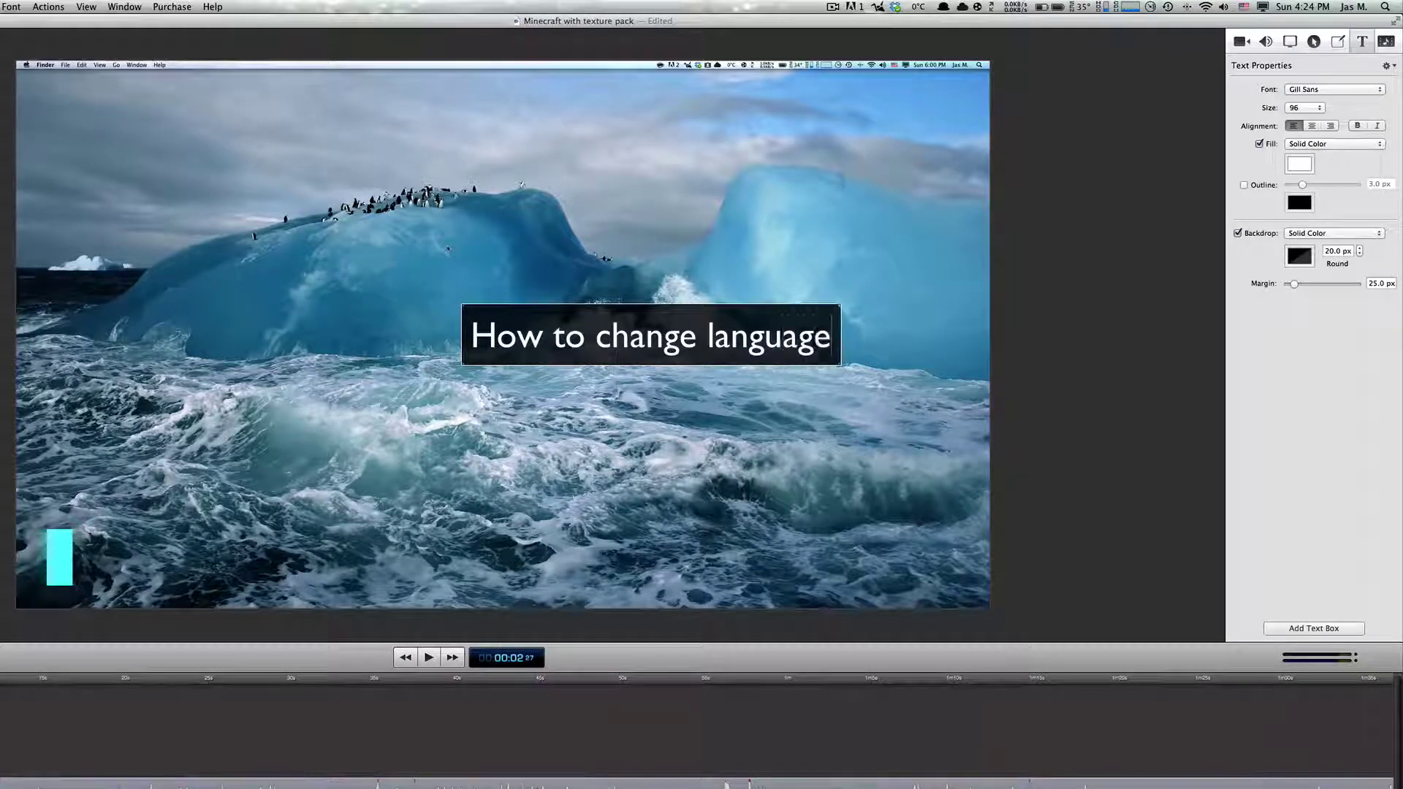
pyautogui.press('BackSpace')
pyautogui.press('BackSpace')
pyautogui.press('BackSpace')
pyautogui.press('BackSpace')
pyautogui.press('BackSpace')
pyautogui.press('BackSpace')
pyautogui.press('BackSpace')
pyautogui.press('BackSpace')
pyautogui.press('BackSpace')
pyautogui.press('BackSpace')
pyautogui.press('BackSpace')
pyautogui.press('BackSpace')
pyautogui.press('BackSpace')
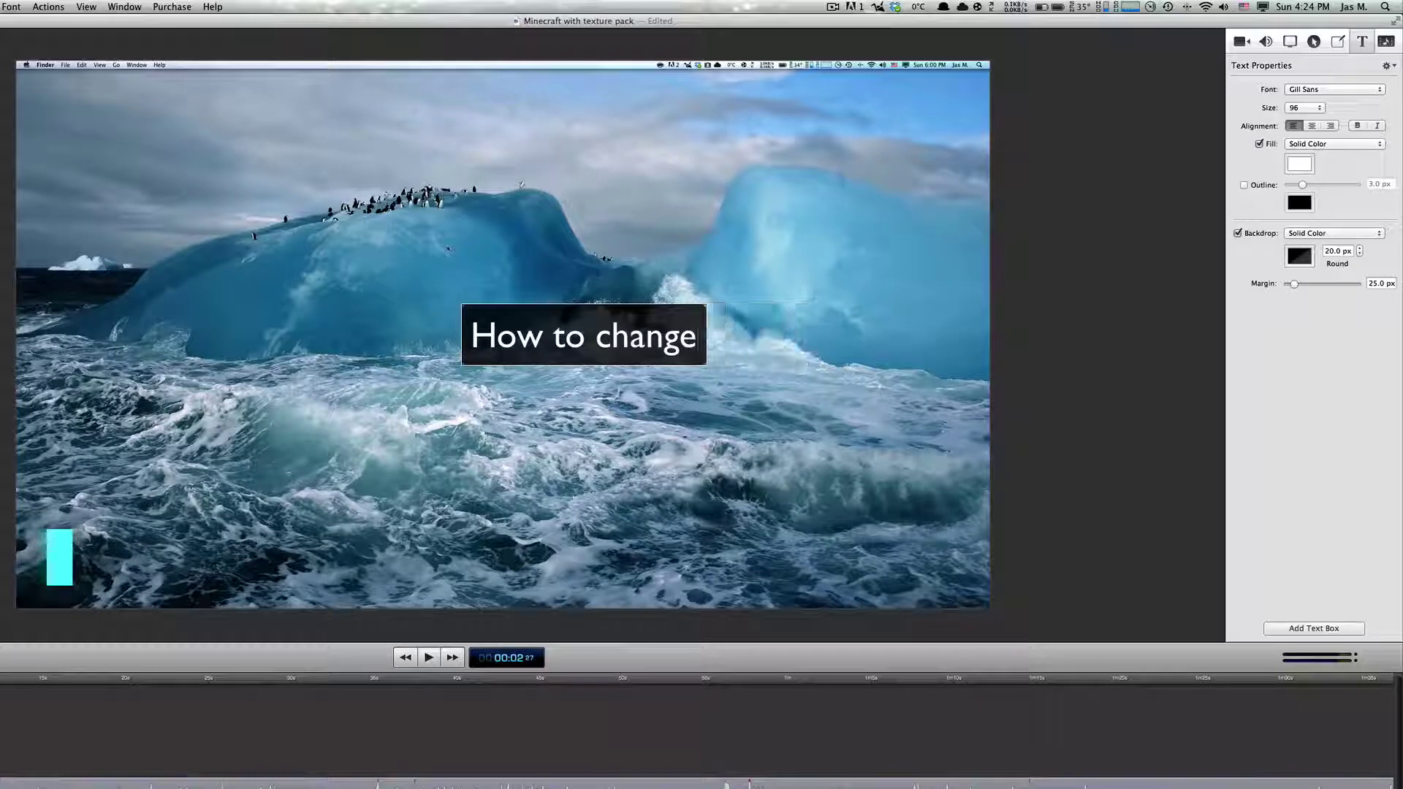
pyautogui.press('BackSpace')
pyautogui.press('BackSpace')
pyautogui.press('BackSpace')
pyautogui.press('BackSpace')
pyautogui.press('BackSpace')
pyautogui.press('BackSpace')
pyautogui.press('BackSpace')
pyautogui.press('BackSpace')
pyautogui.press('BackSpace')
pyautogui.write('min')
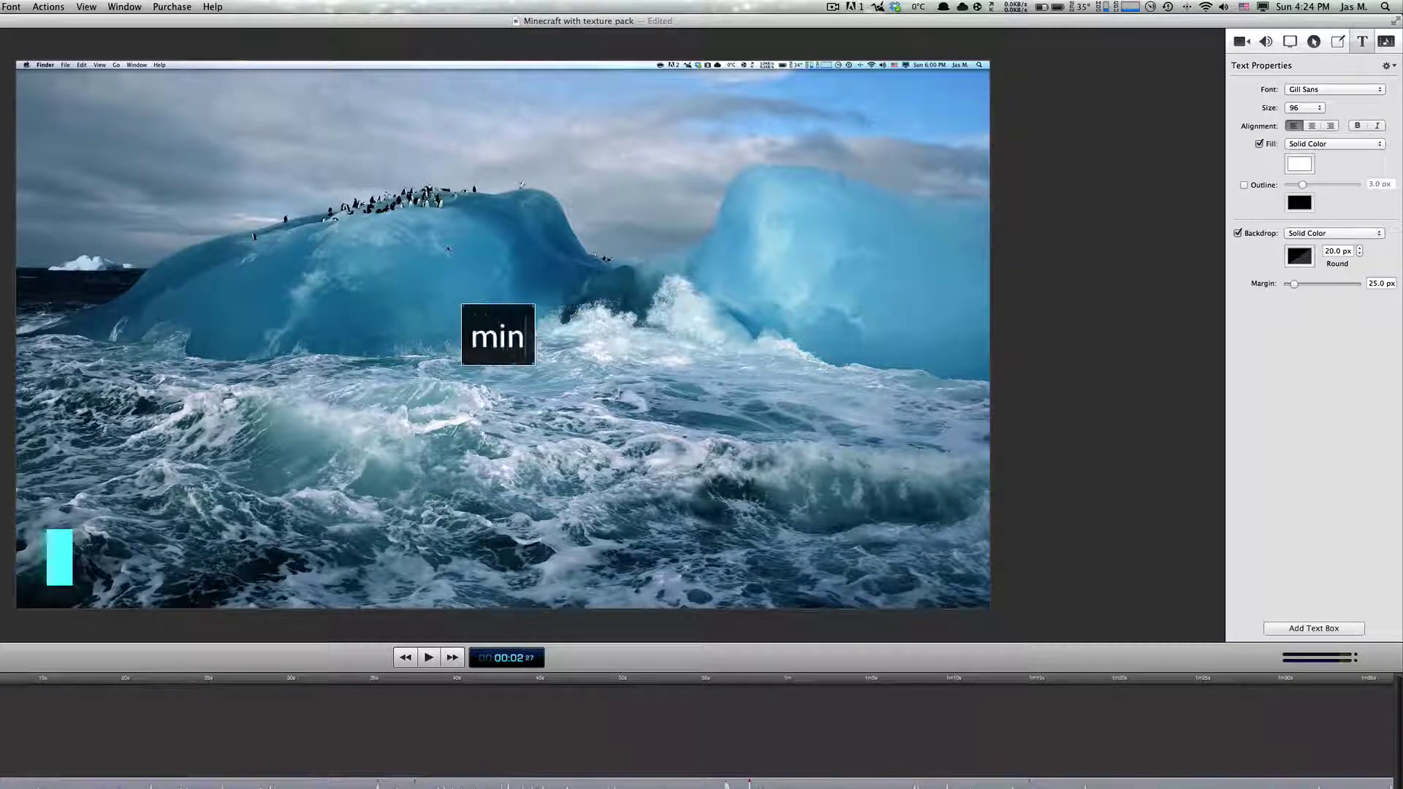
pyautogui.press('BackSpace')
pyautogui.press('BackSpace')
pyautogui.press('BackSpace')
# Enter "Minecraft Tutorial" as the content of the empty text box
pyautogui.write('Minec')
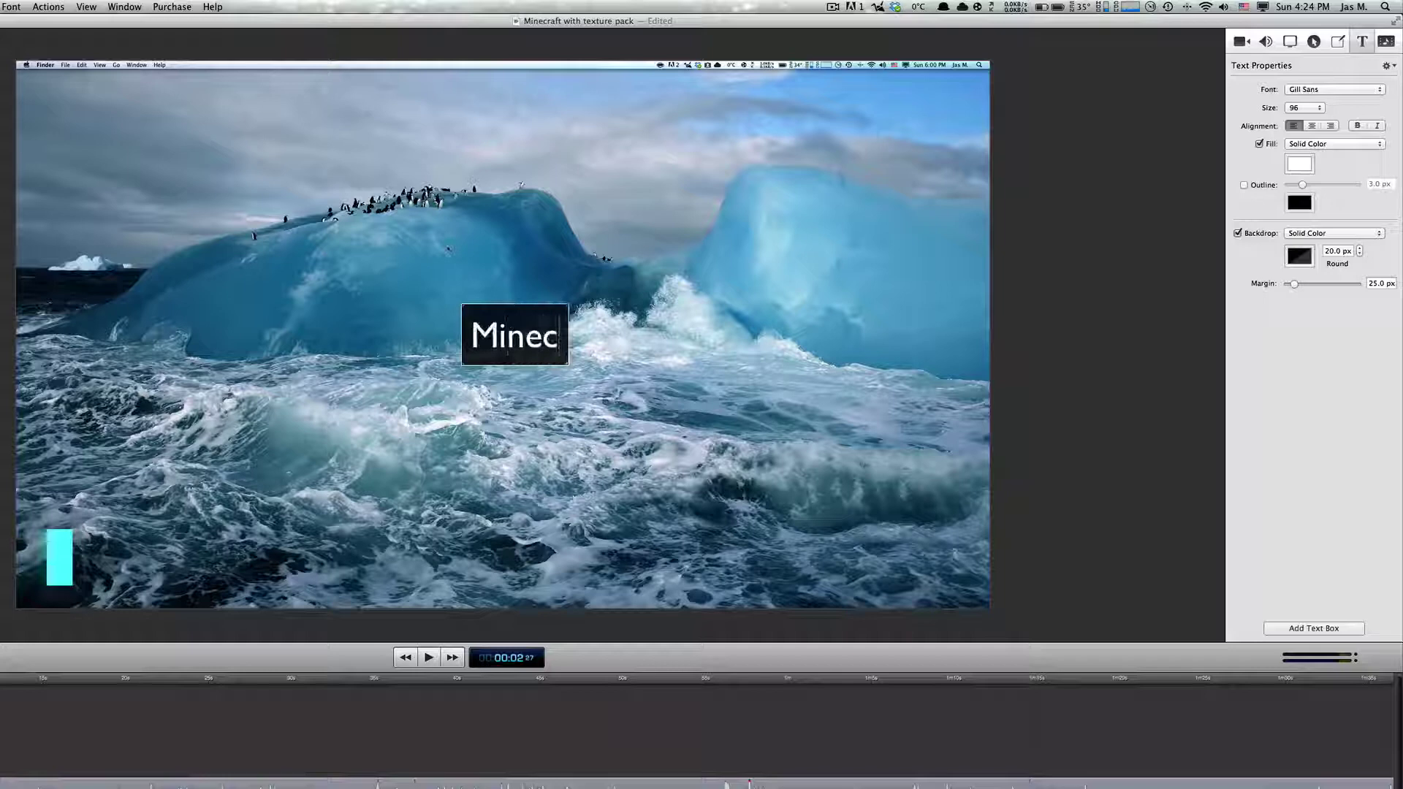
pyautogui.write('raft Tutpor')
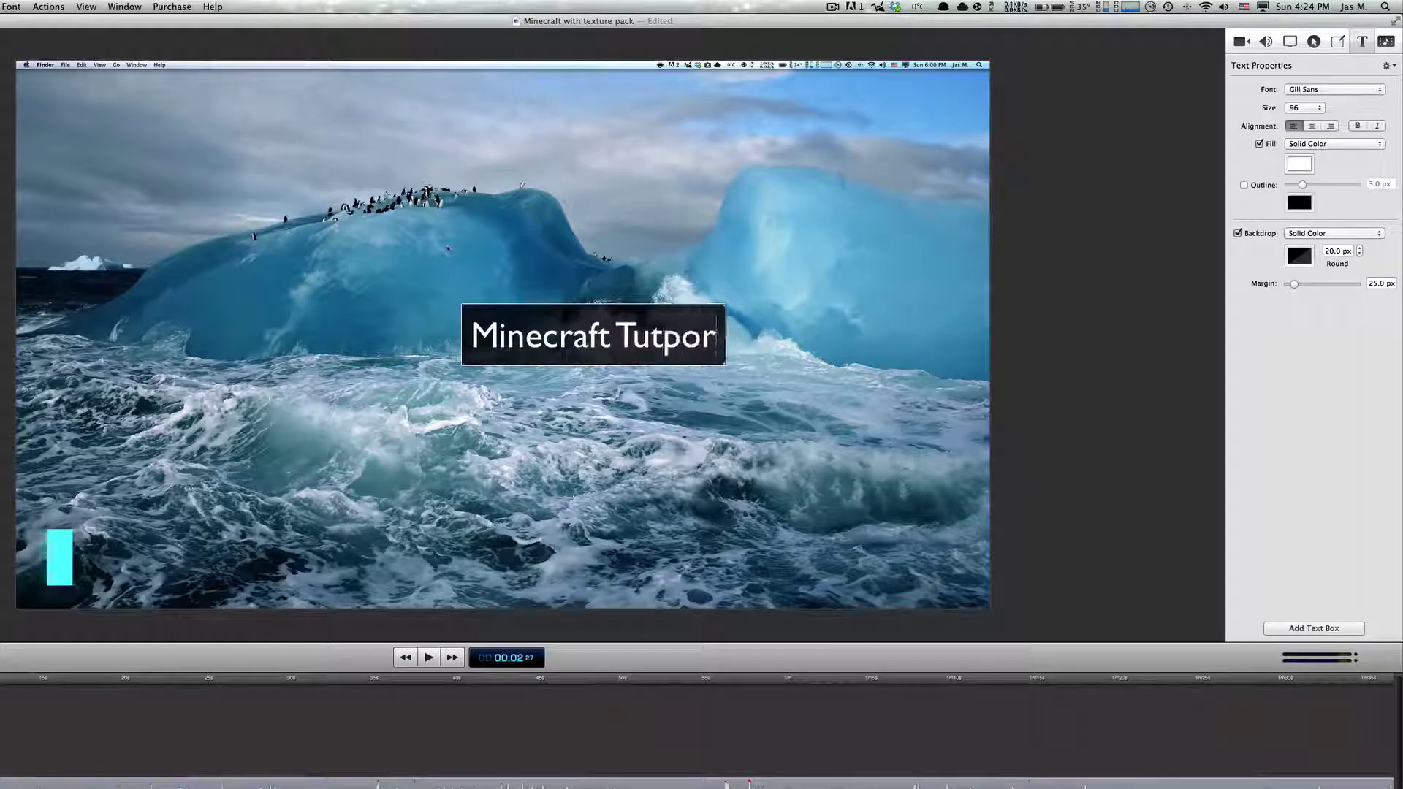
pyautogui.press('BackSpace')
pyautogui.press('BackSpace')
pyautogui.press('BackSpace')
pyautogui.write('orial')
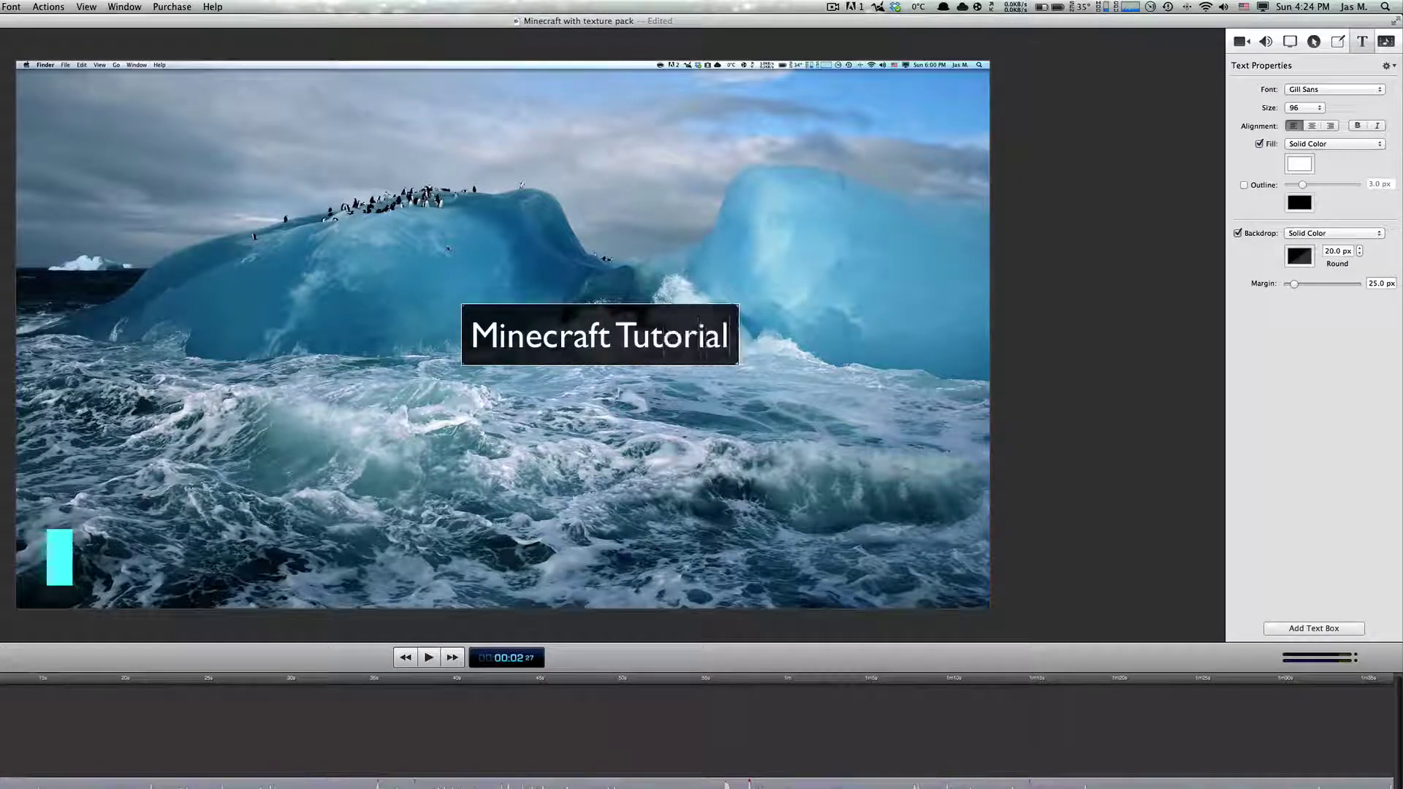
# Change the font of the whole "Minecraft Tutorial" title to Exo
pyautogui.press('super+a')
pyautogui.click(1323, 89)
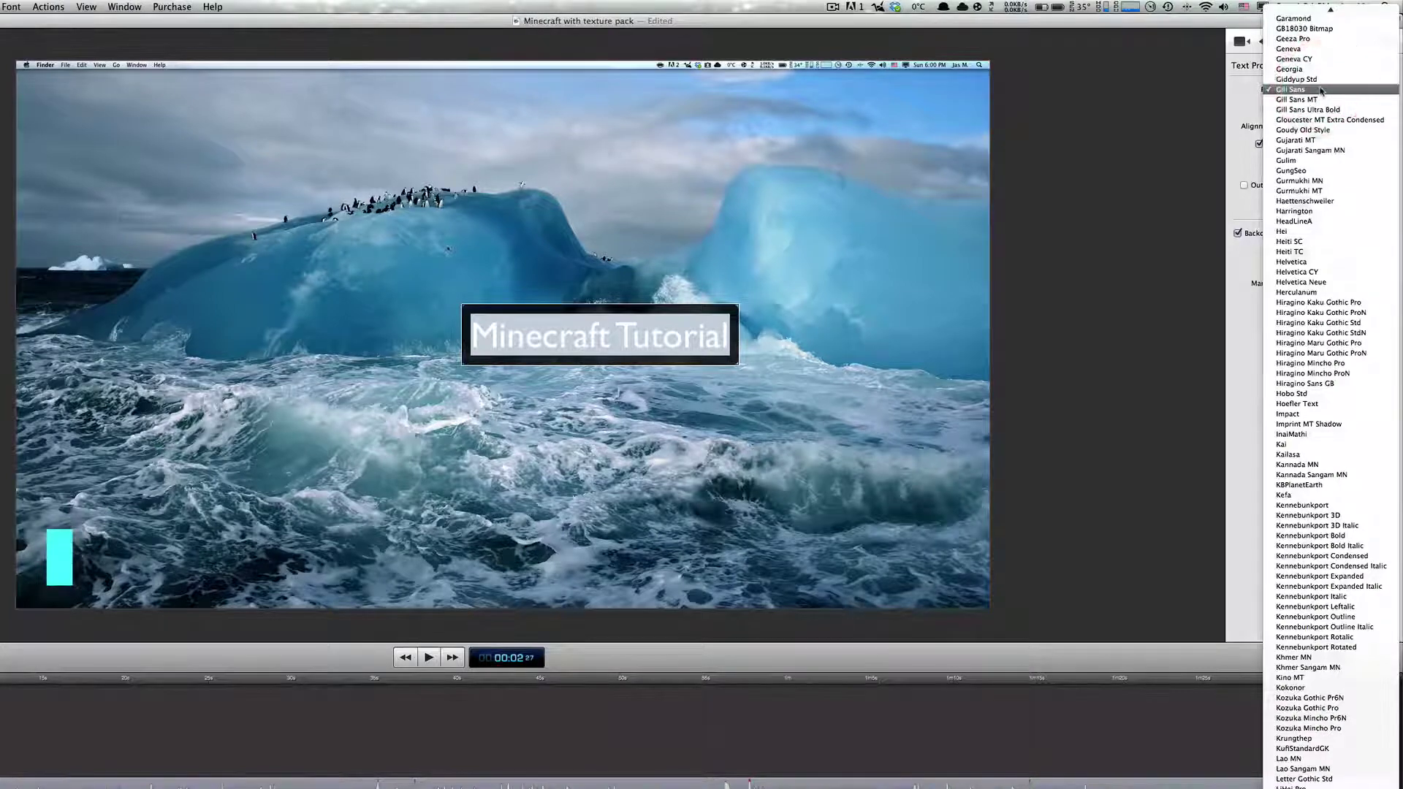
pyautogui.scroll(3, 1321, 92)
pyautogui.click(1308, 61)
pyautogui.click(1074, 329)
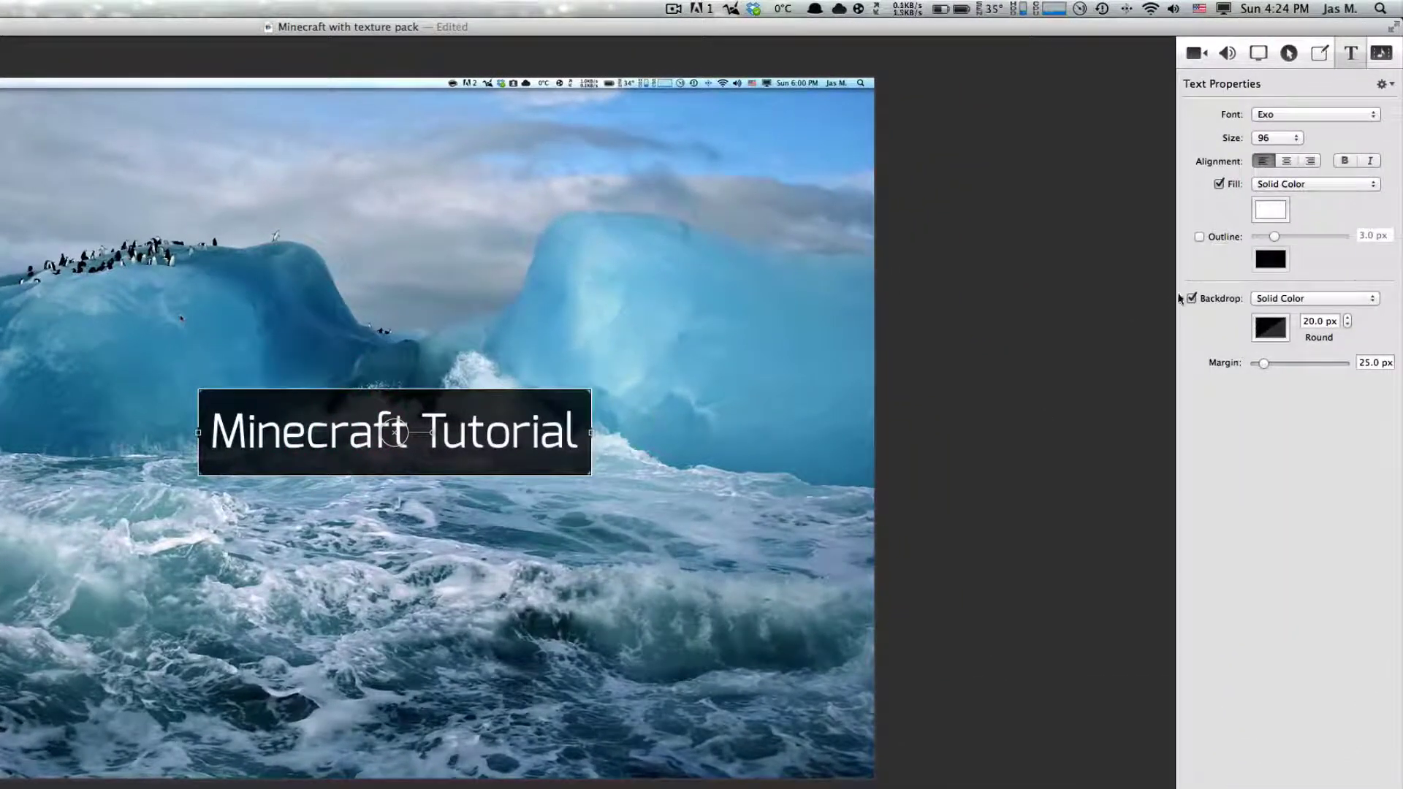
# Set the corner rounding of the title's backdrop to 0 px, keeping the title selected
pyautogui.doubleClick(1309, 327)
pyautogui.write('0')
pyautogui.click(1007, 454)
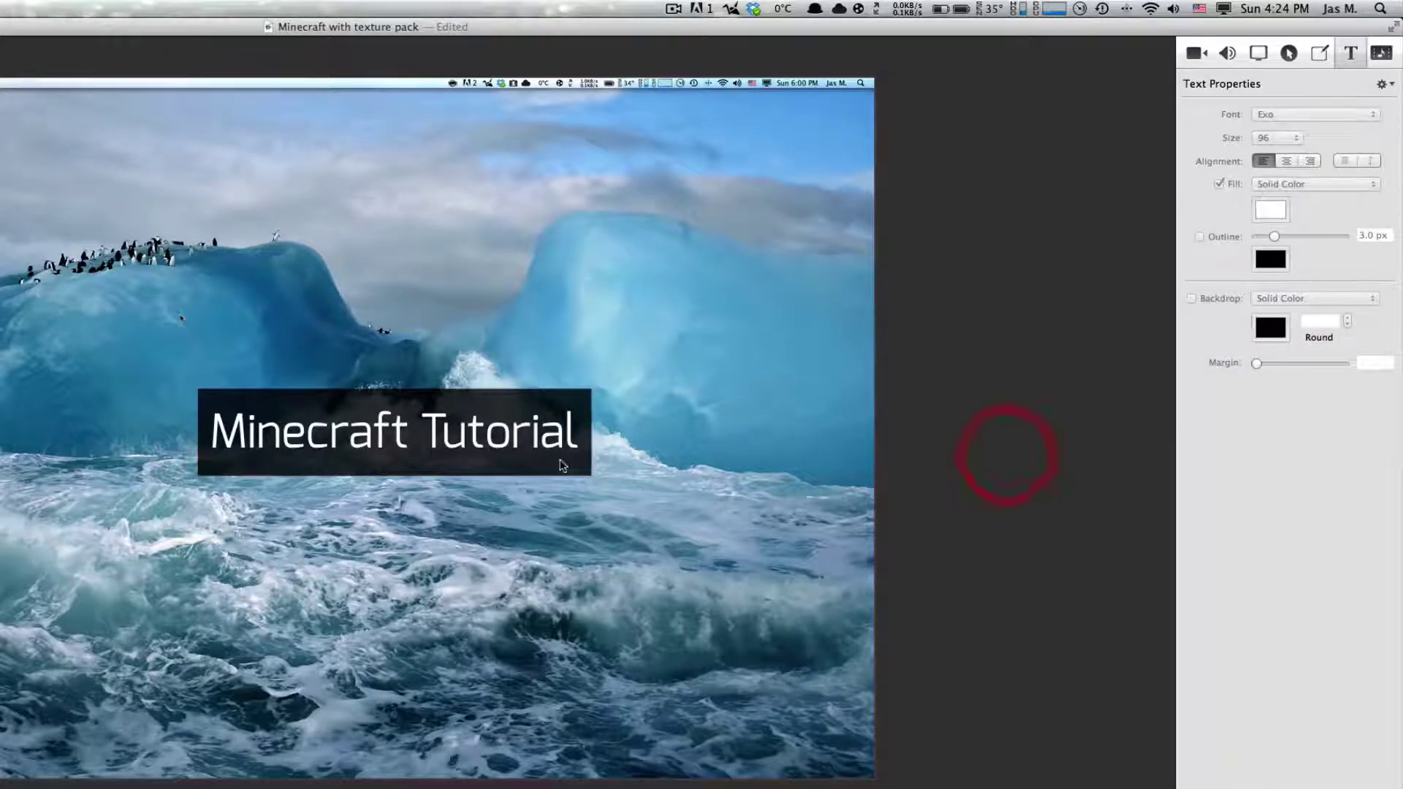
pyautogui.click(437, 443)
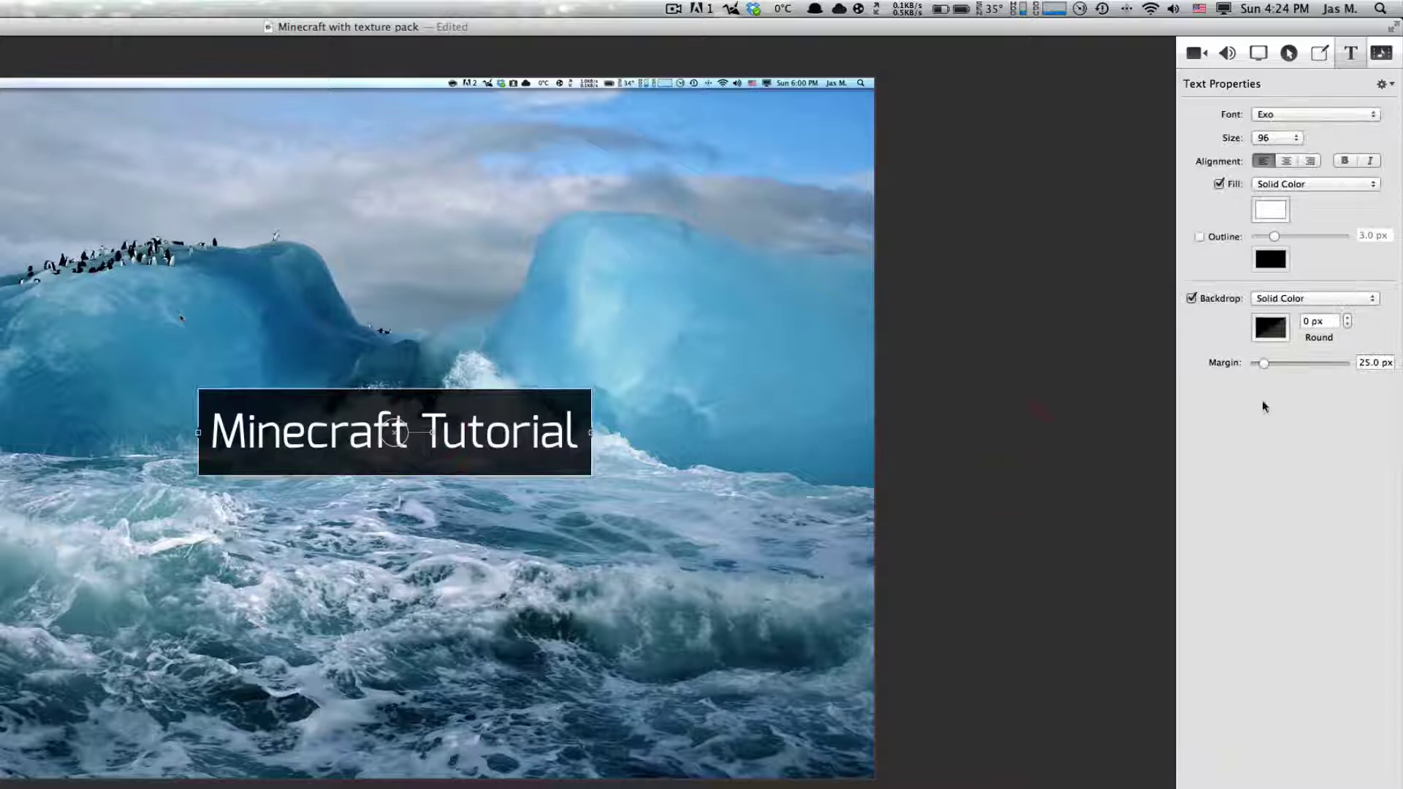
# Set the opacity of the title's black backdrop to 100% and deselect the title
pyautogui.click(1270, 327)
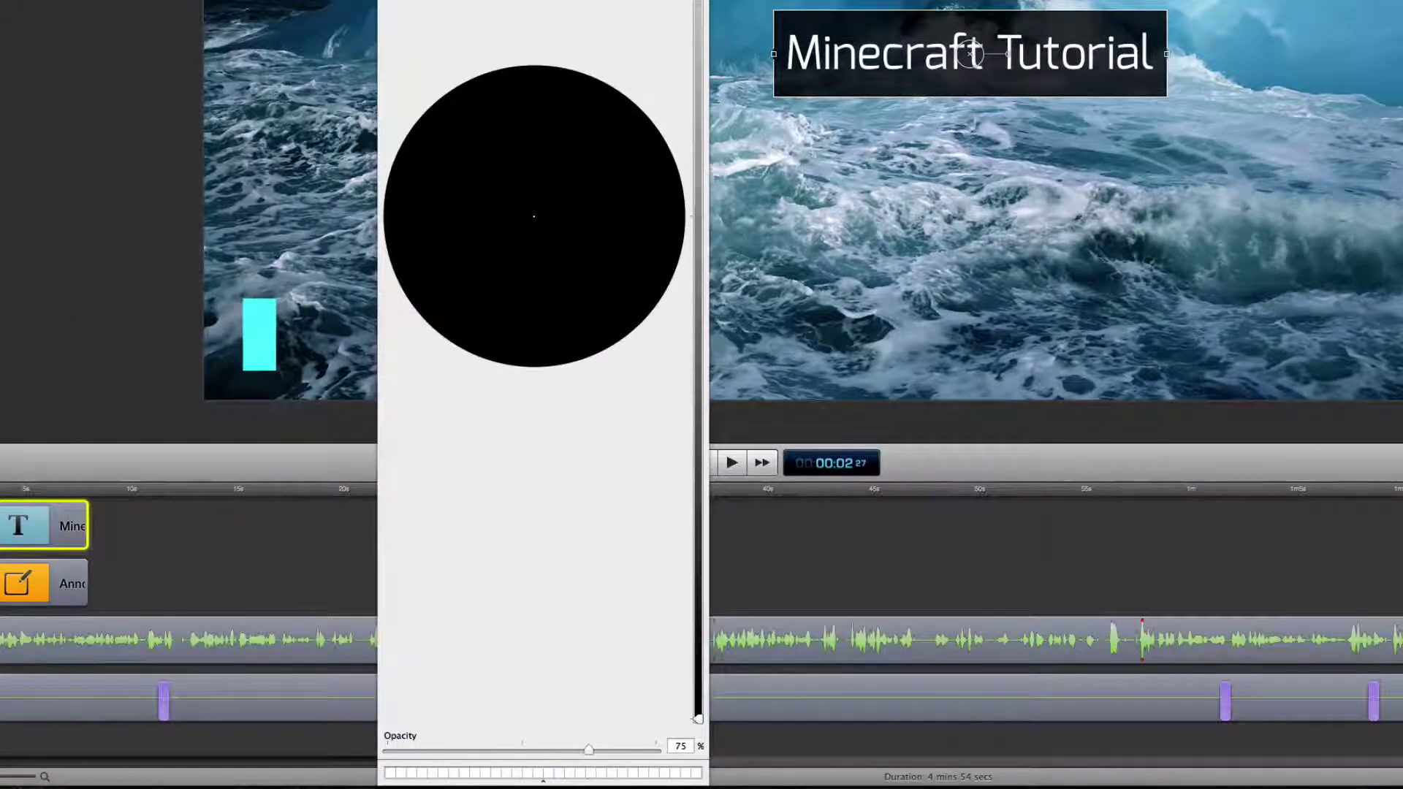
pyautogui.moveTo(615, 752); pyautogui.dragTo(698, 746)
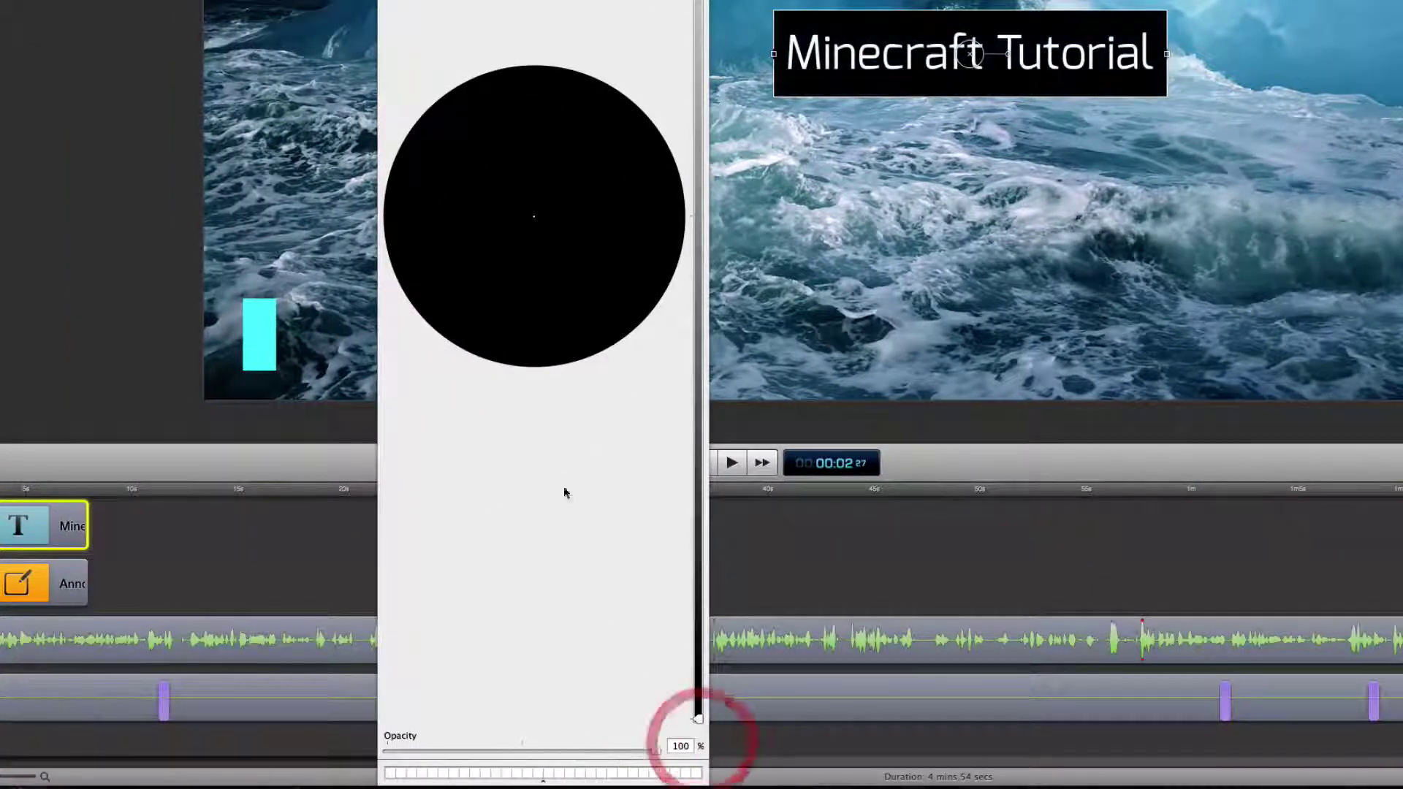
pyautogui.press('super+w')
pyautogui.click(136, 70)
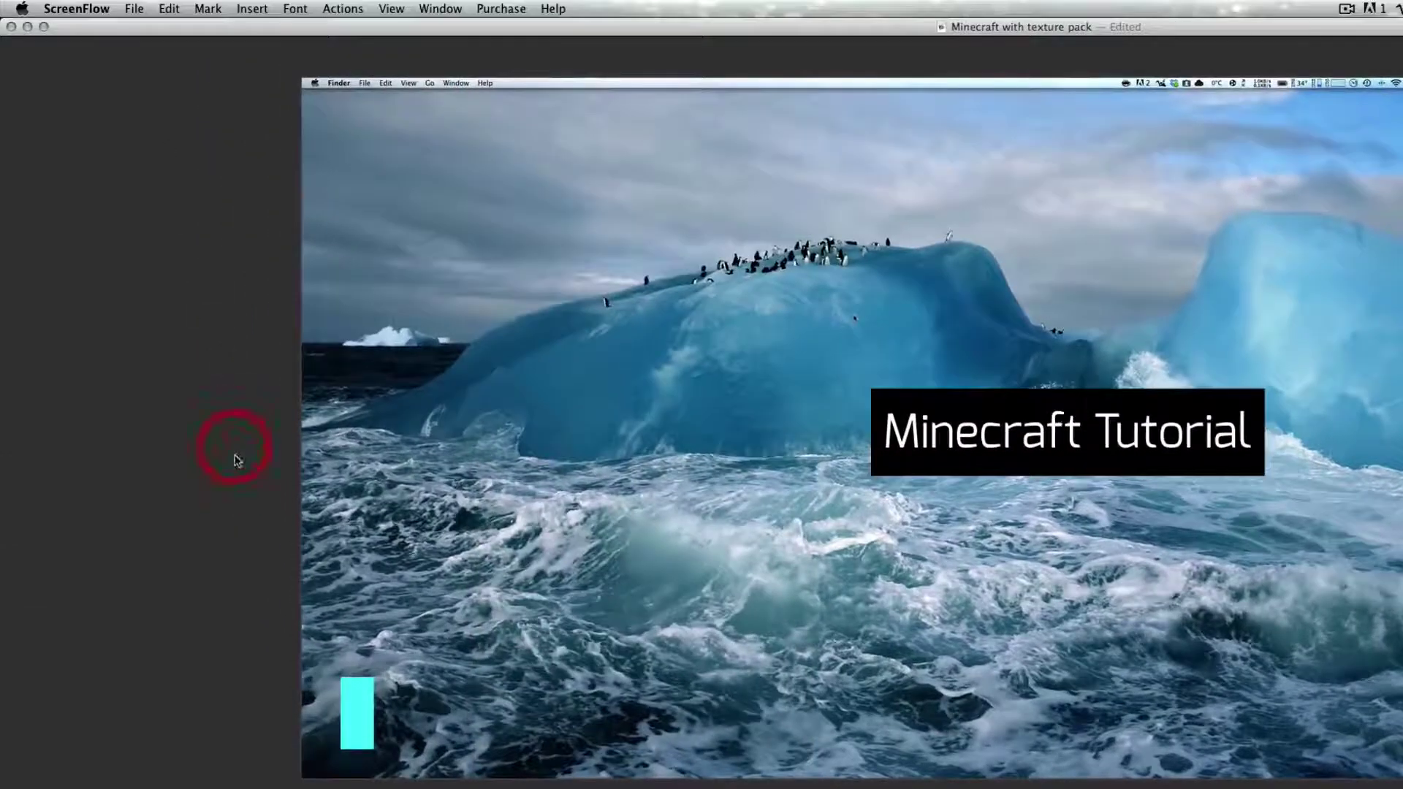
# Turn off snapping for the project
pyautogui.click(397, 6)
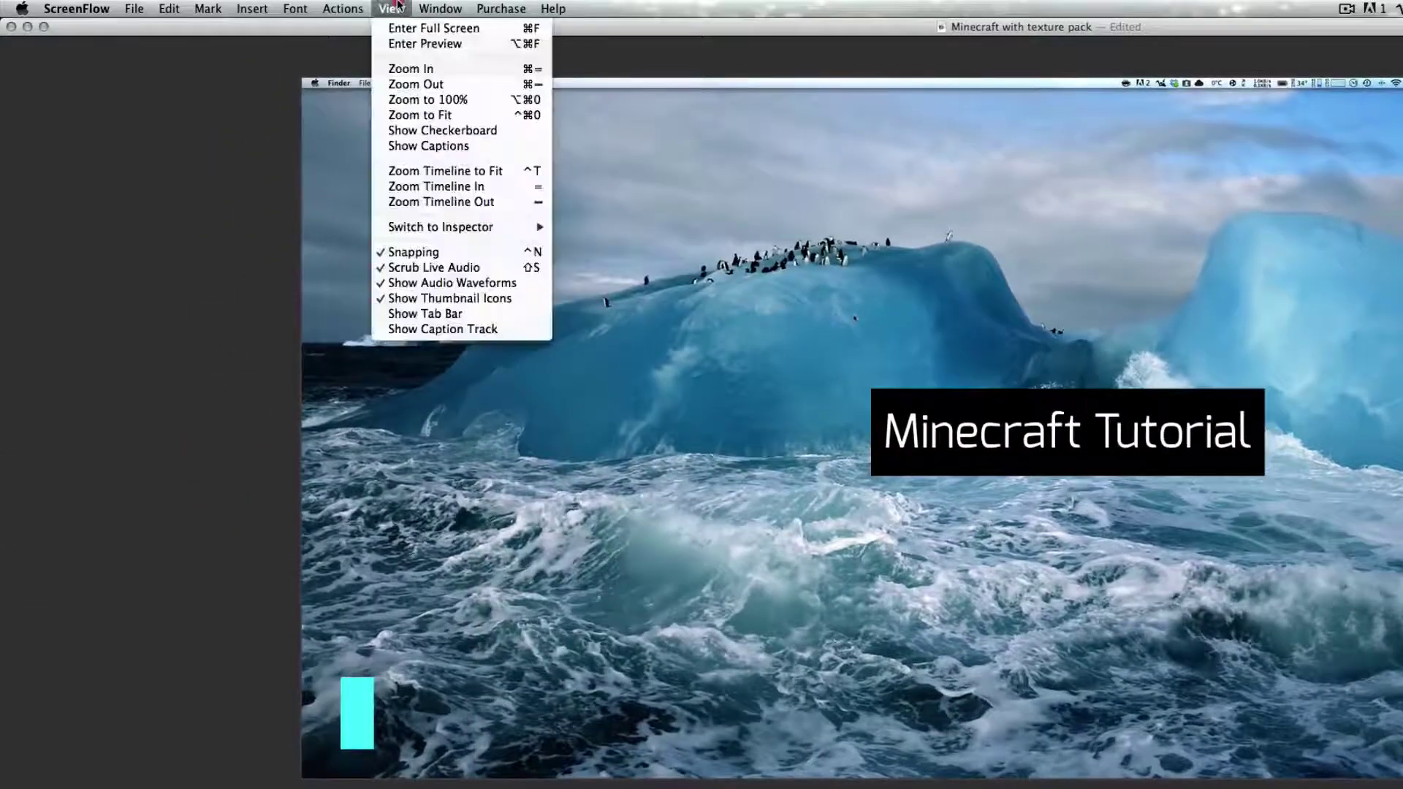
pyautogui.click(395, 254)
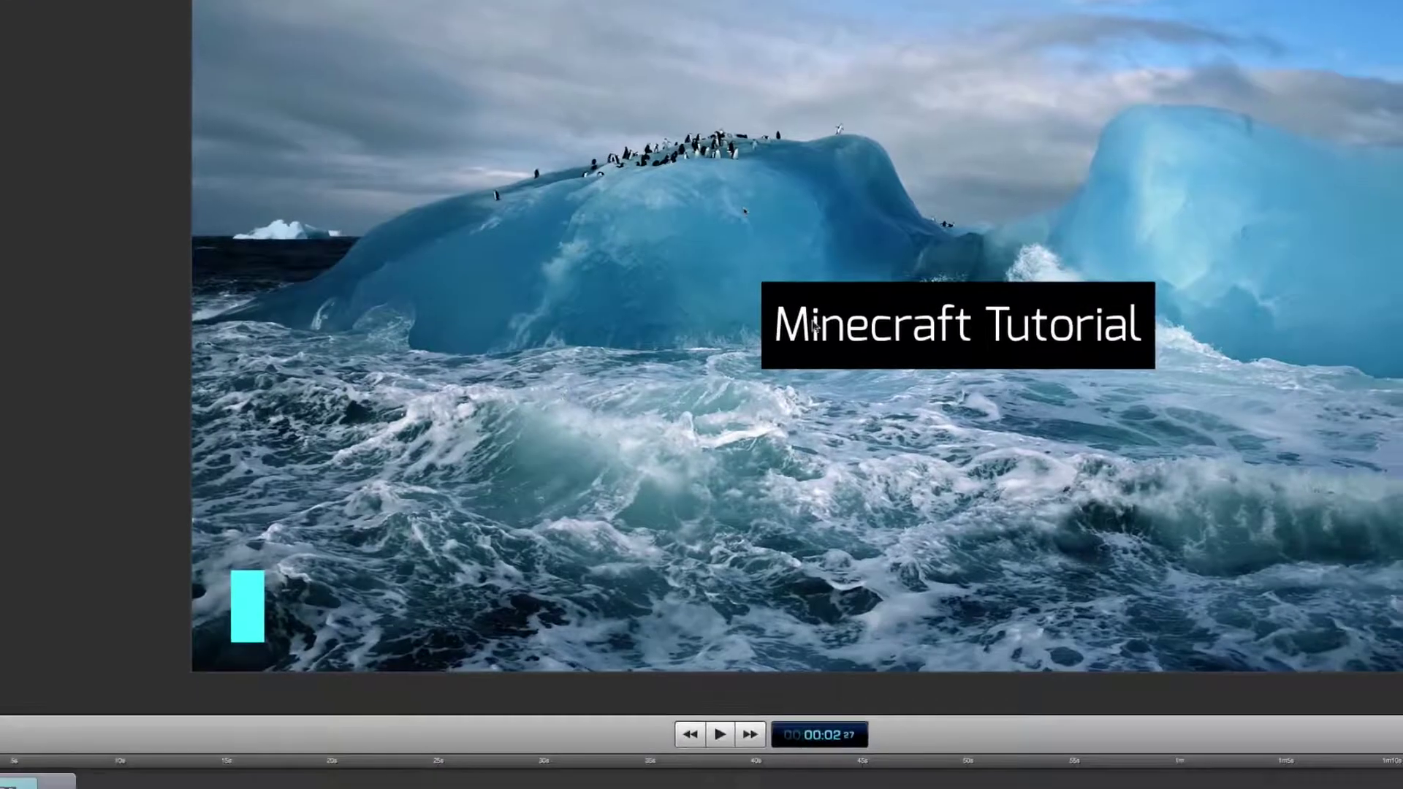
# Move the "Minecraft Tutorial" title to the lower-left of the canvas so its backdrop sits flush beside the cyan rectangle
pyautogui.click(929, 423)
pyautogui.moveTo(810, 328); pyautogui.dragTo(367, 591)
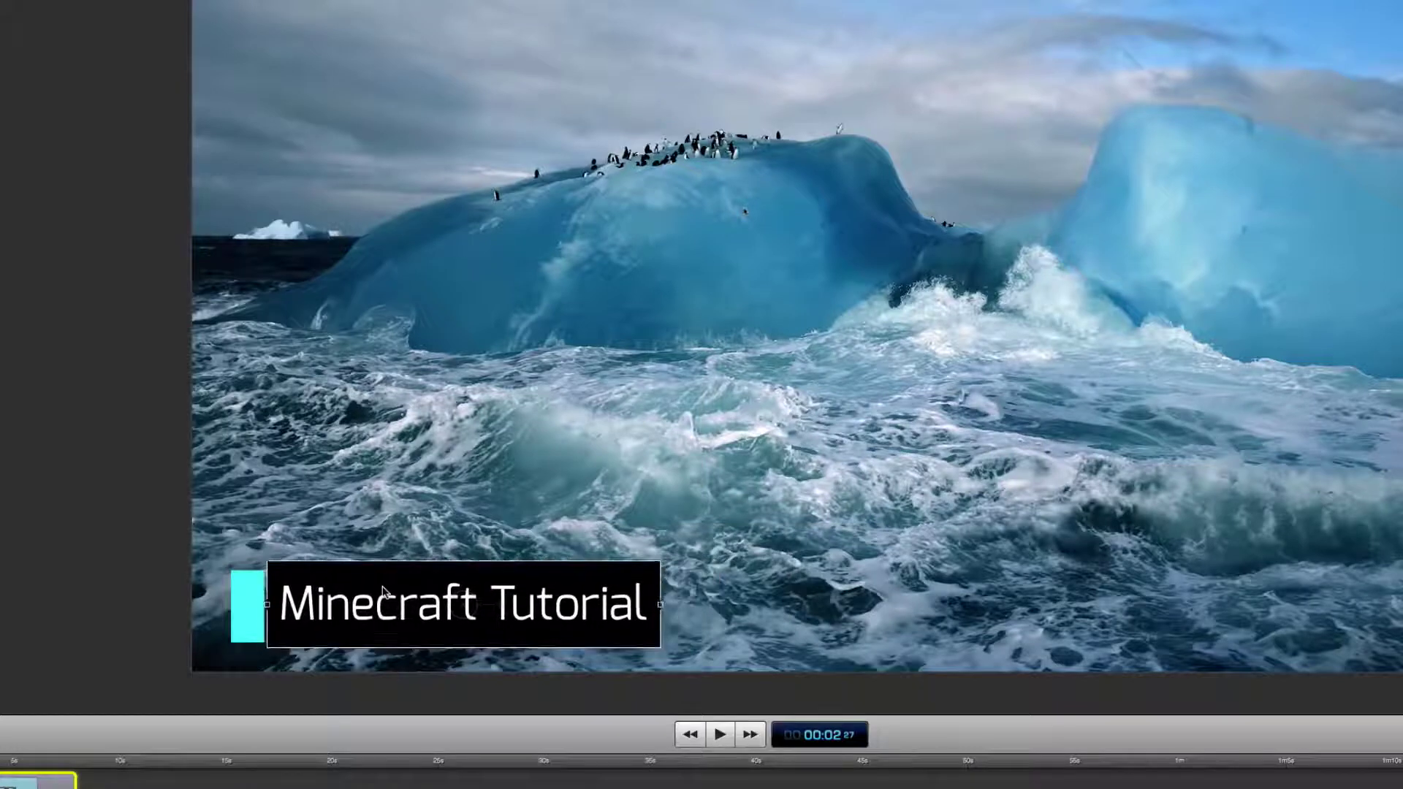
pyautogui.click(561, 568)
pyautogui.click(266, 753)
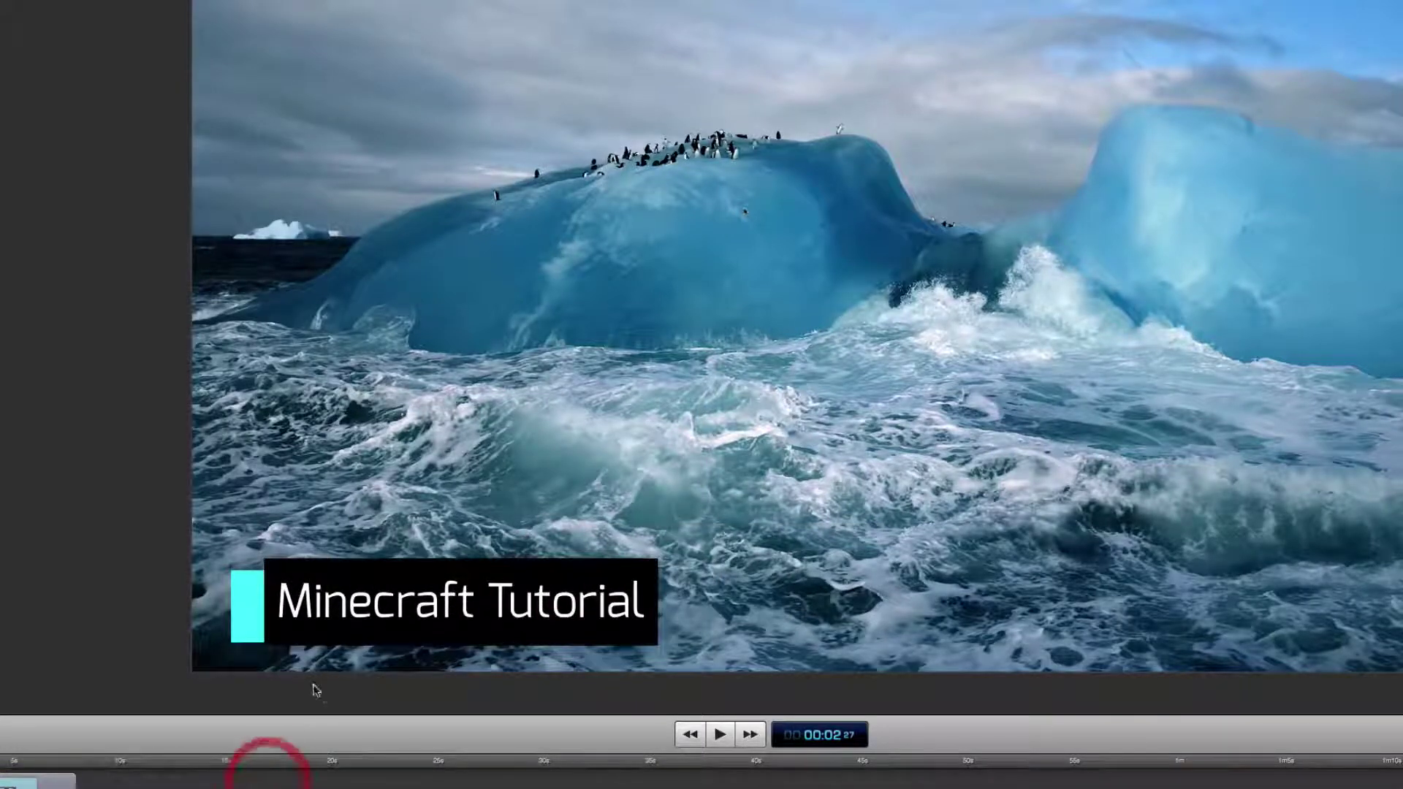
# Stretch the cyan rectangle's upper edge level with the top of the title's black backdrop and deselect it
pyautogui.click(247, 585)
pyautogui.moveTo(247, 570); pyautogui.dragTo(252, 559)
pyautogui.click(123, 575)
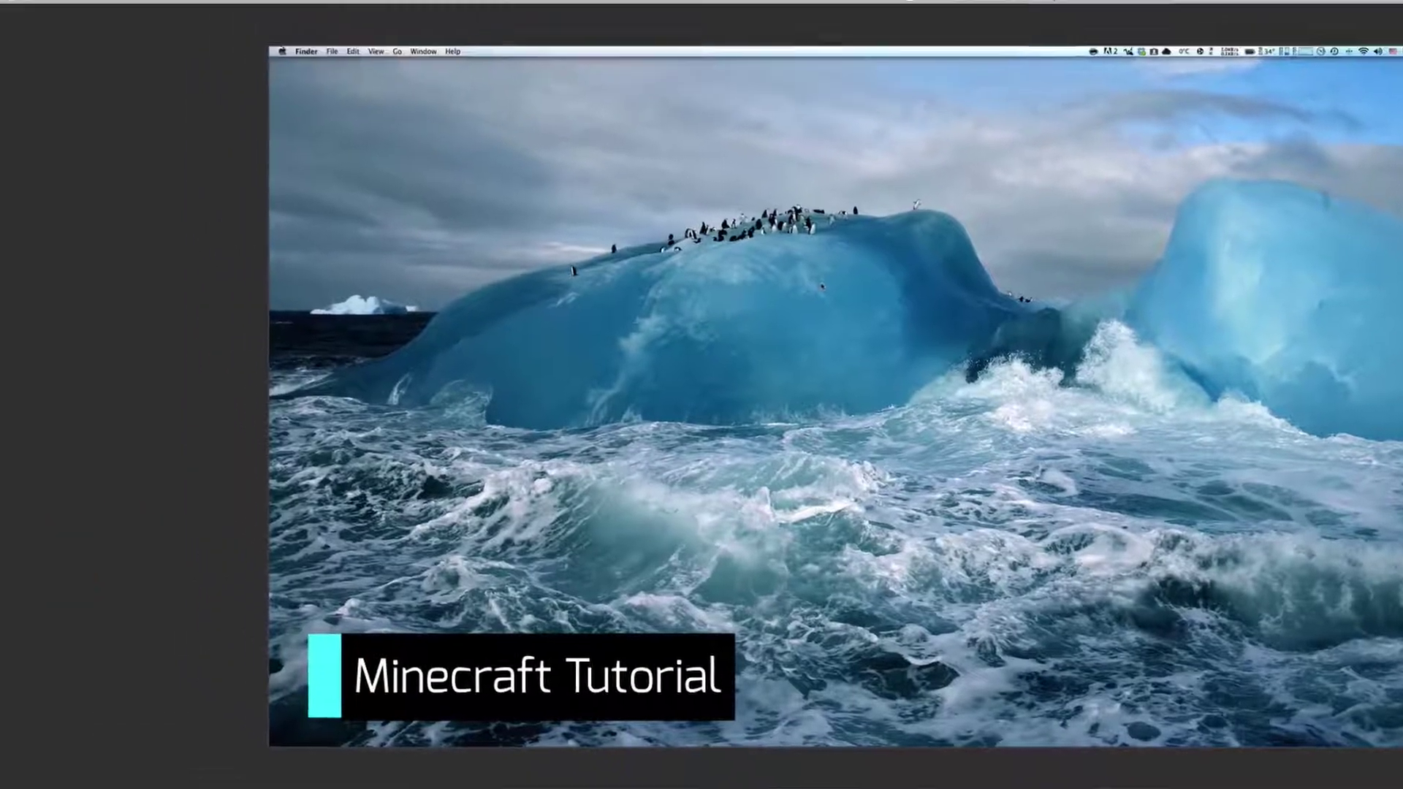
# Turn snapping back on for the project
pyautogui.click(380, 10)
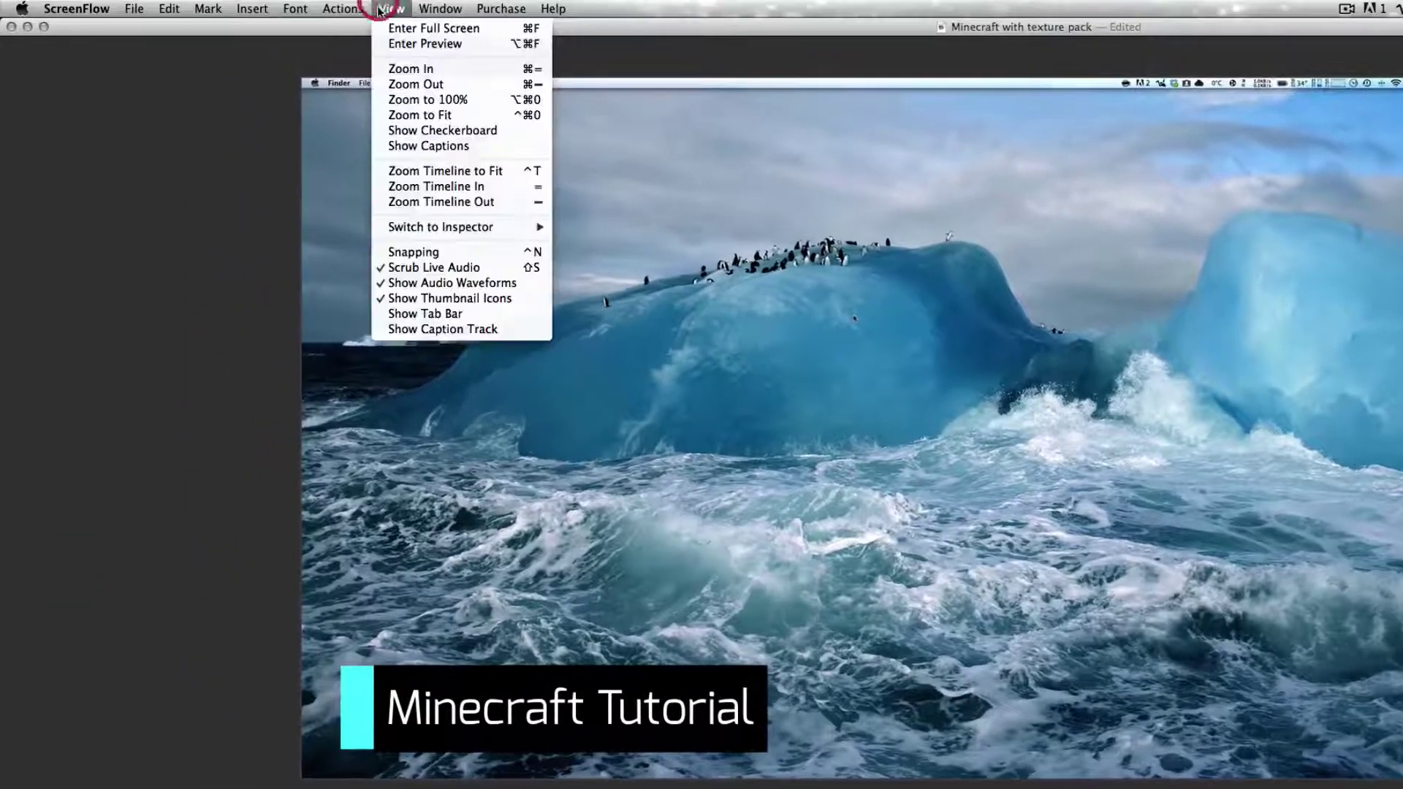
pyautogui.click(398, 253)
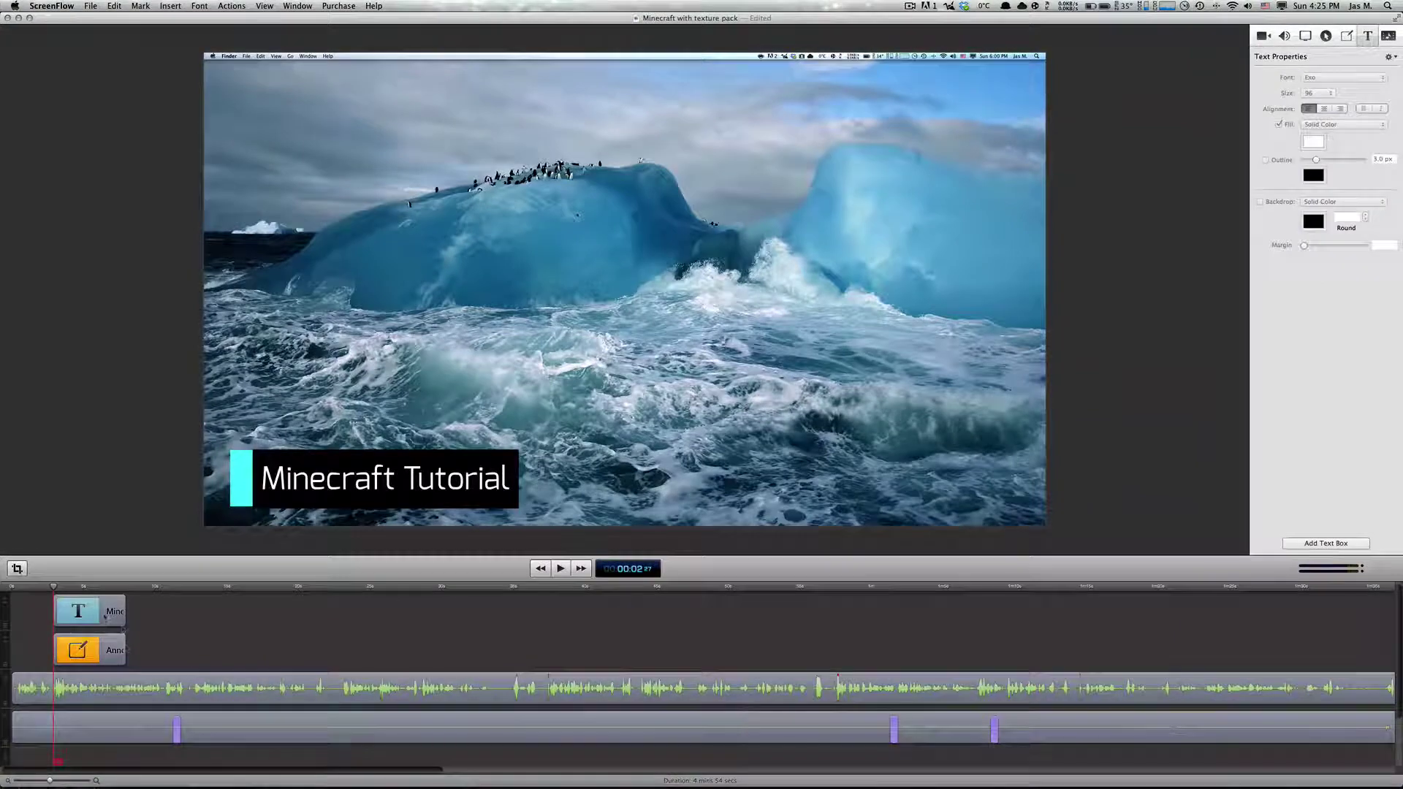
# Select the title's text clip and the rectangle's annotation clip in the timeline and group them
pyautogui.click(127, 649)
pyautogui.click(88, 611)
pyautogui.click(168, 633)
pyautogui.moveTo(136, 650); pyautogui.dragTo(100, 602)
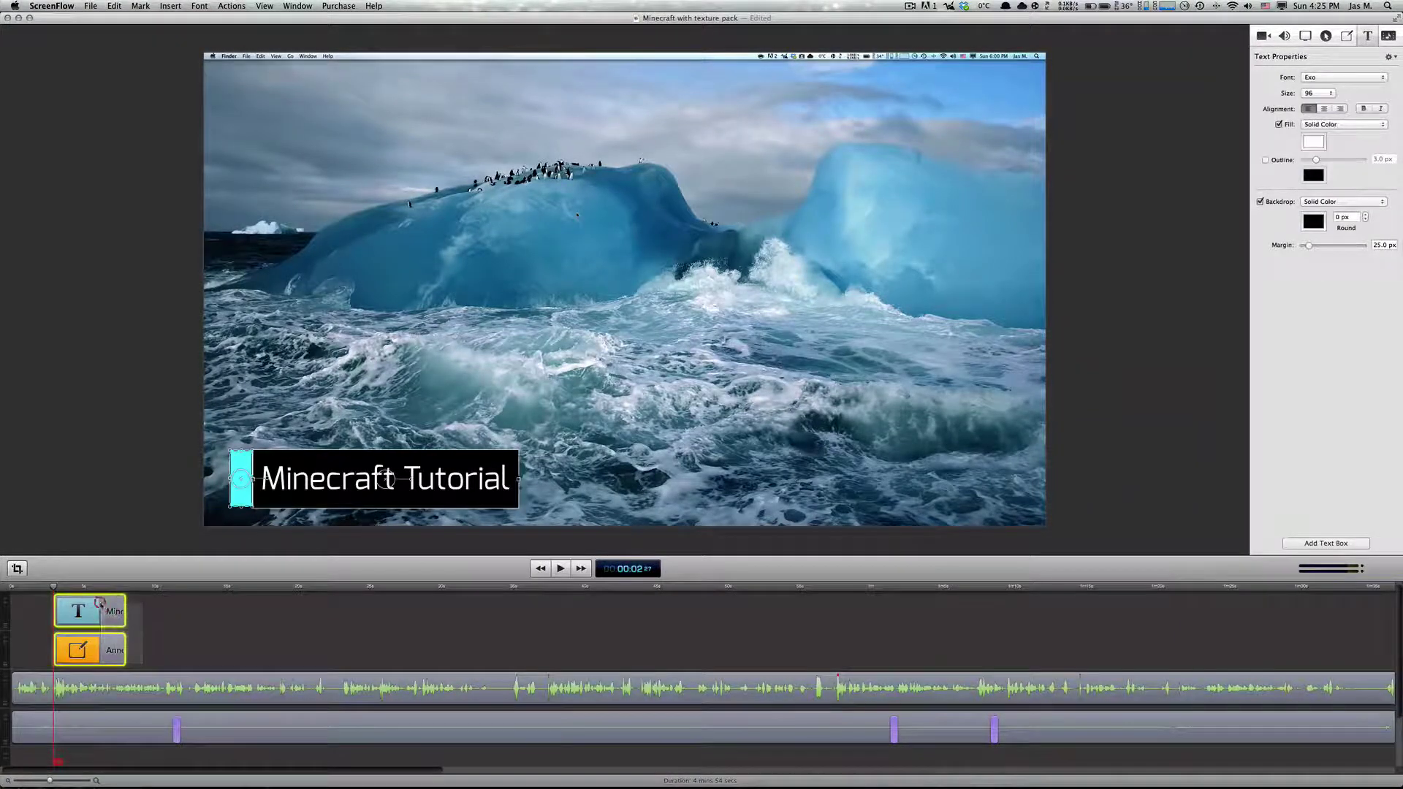
pyautogui.moveTo(182, 641)
pyautogui.mouseDown()
pyautogui.moveTo(64, 617)
pyautogui.moveTo(108, 611)
pyautogui.mouseUp()
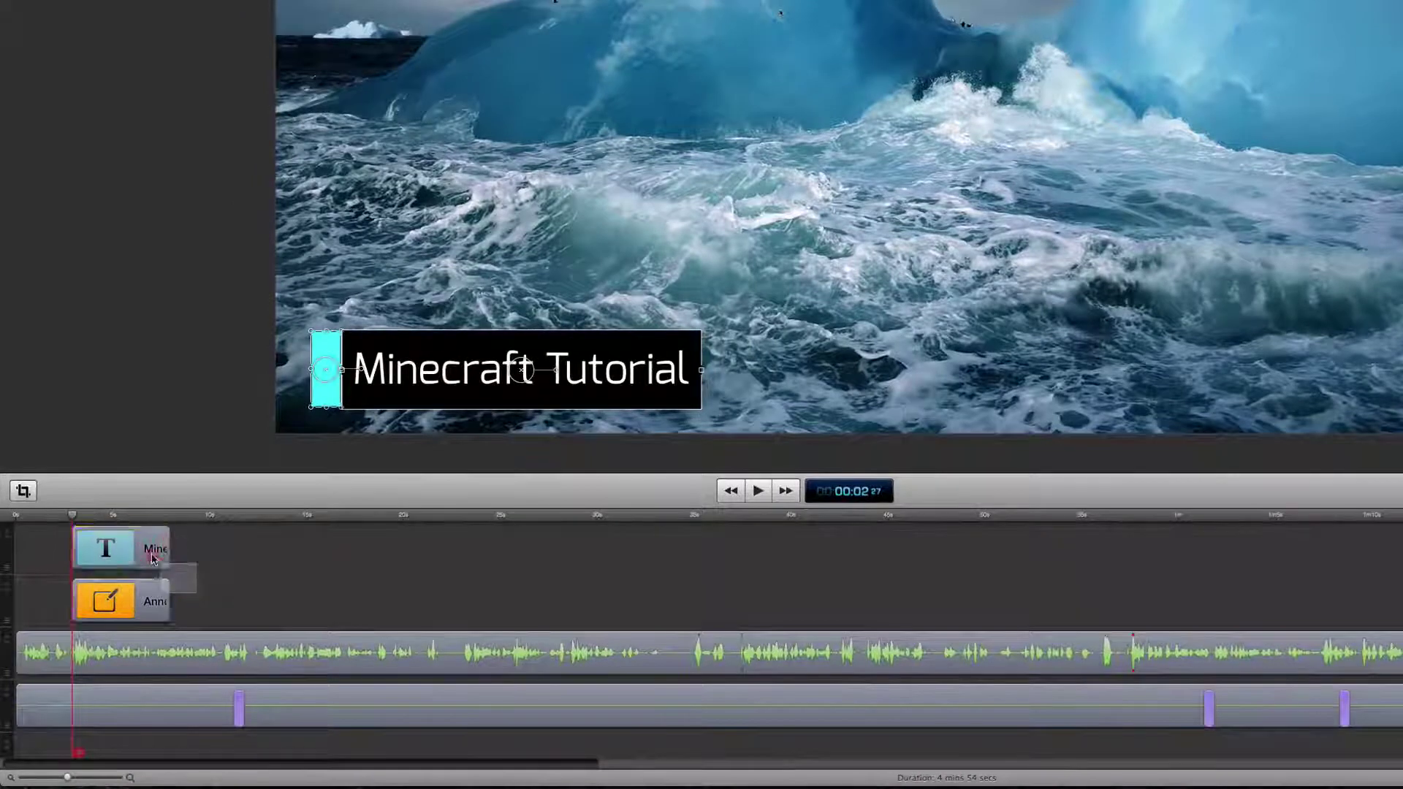
pyautogui.rightClick(146, 548)
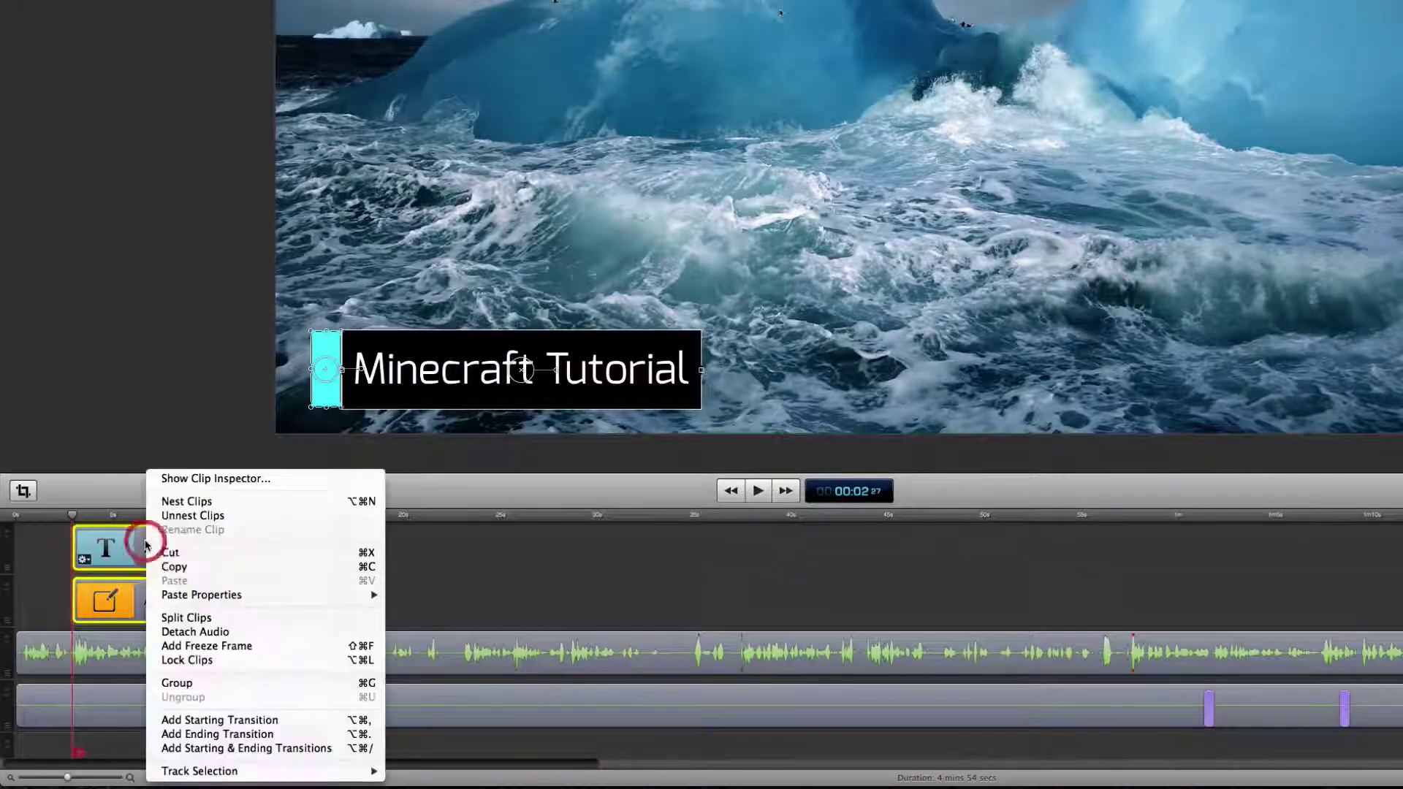
pyautogui.click(219, 682)
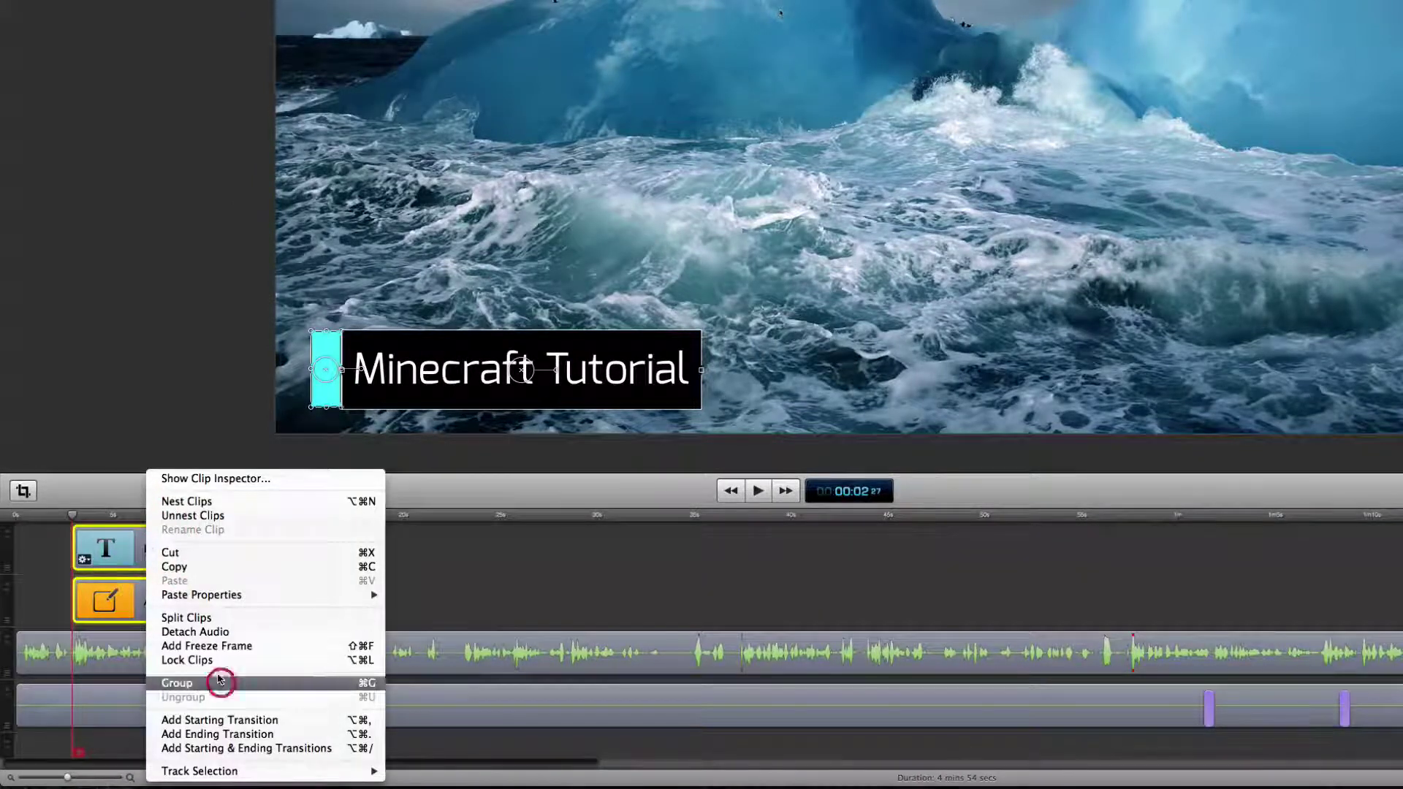
# Check that the grouped text and annotation clips are selected together in the timeline, leaving them deselected
pyautogui.click(145, 601)
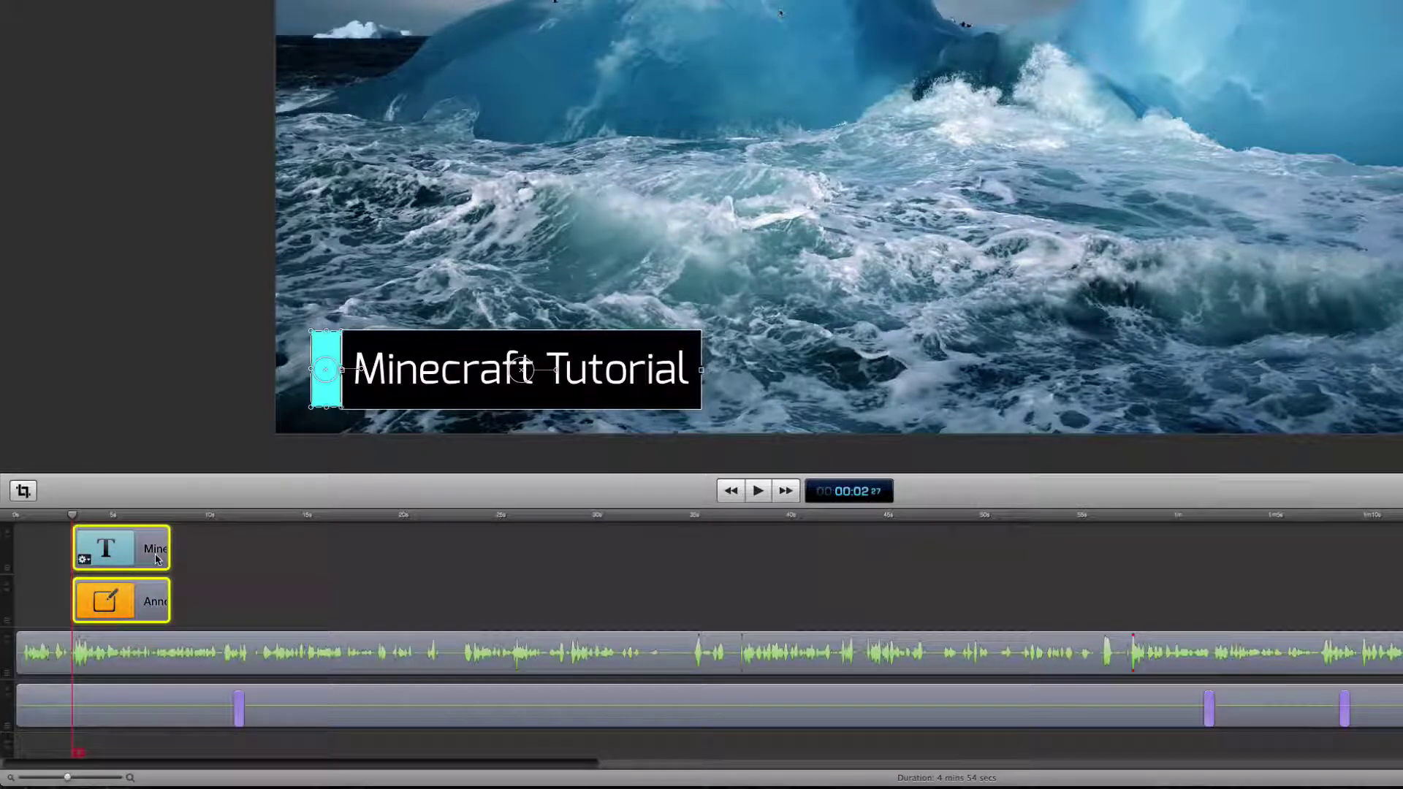
pyautogui.click(184, 554)
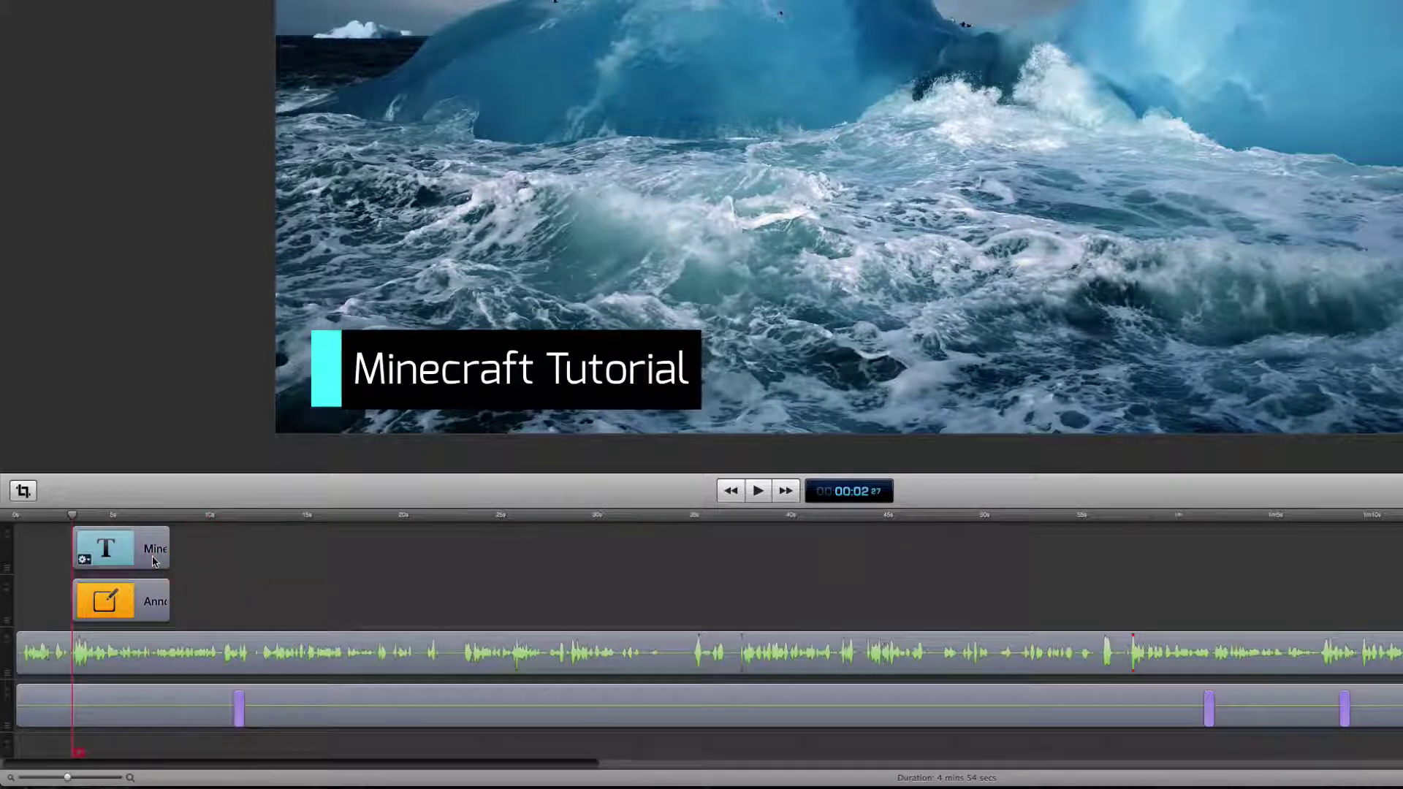
pyautogui.click(154, 561)
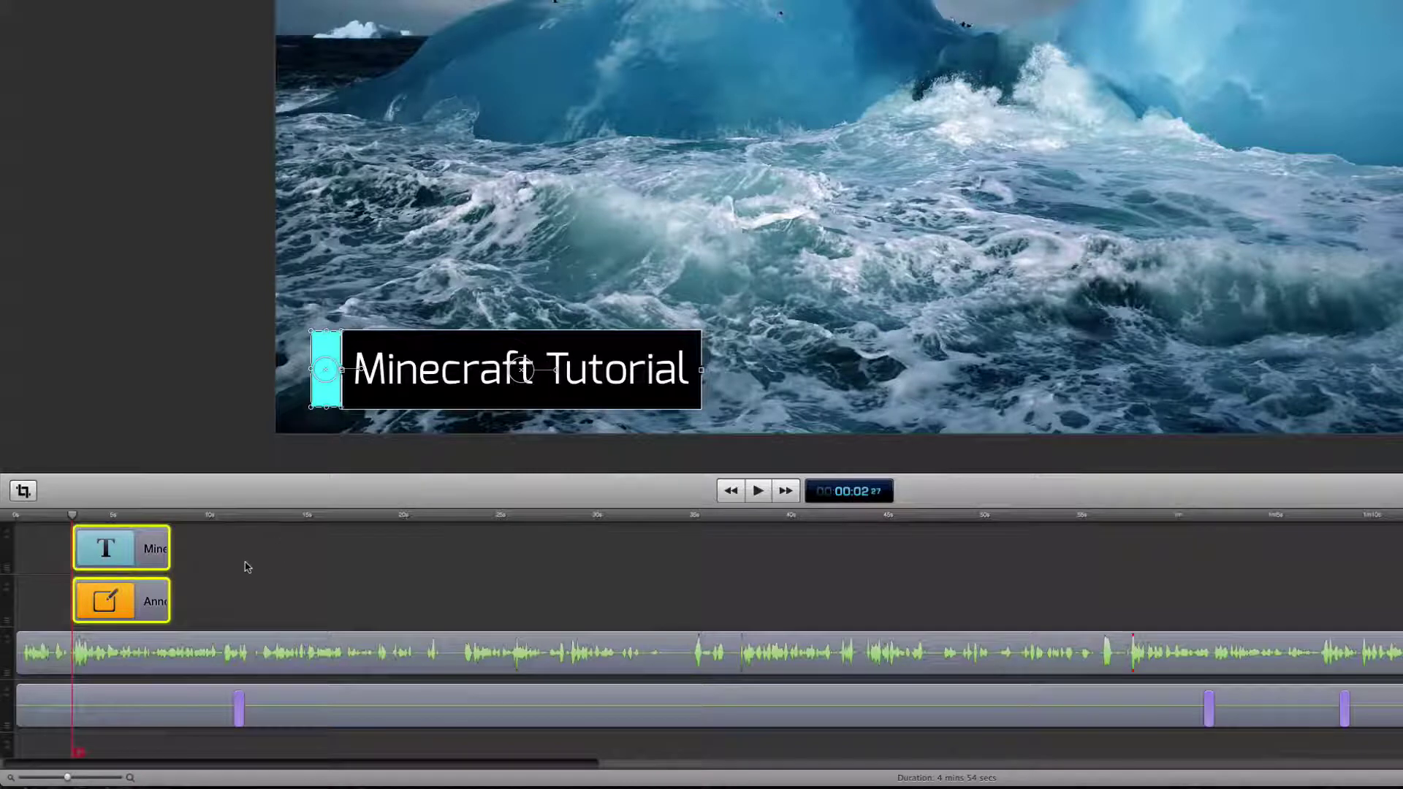
pyautogui.click(229, 577)
pyautogui.click(156, 584)
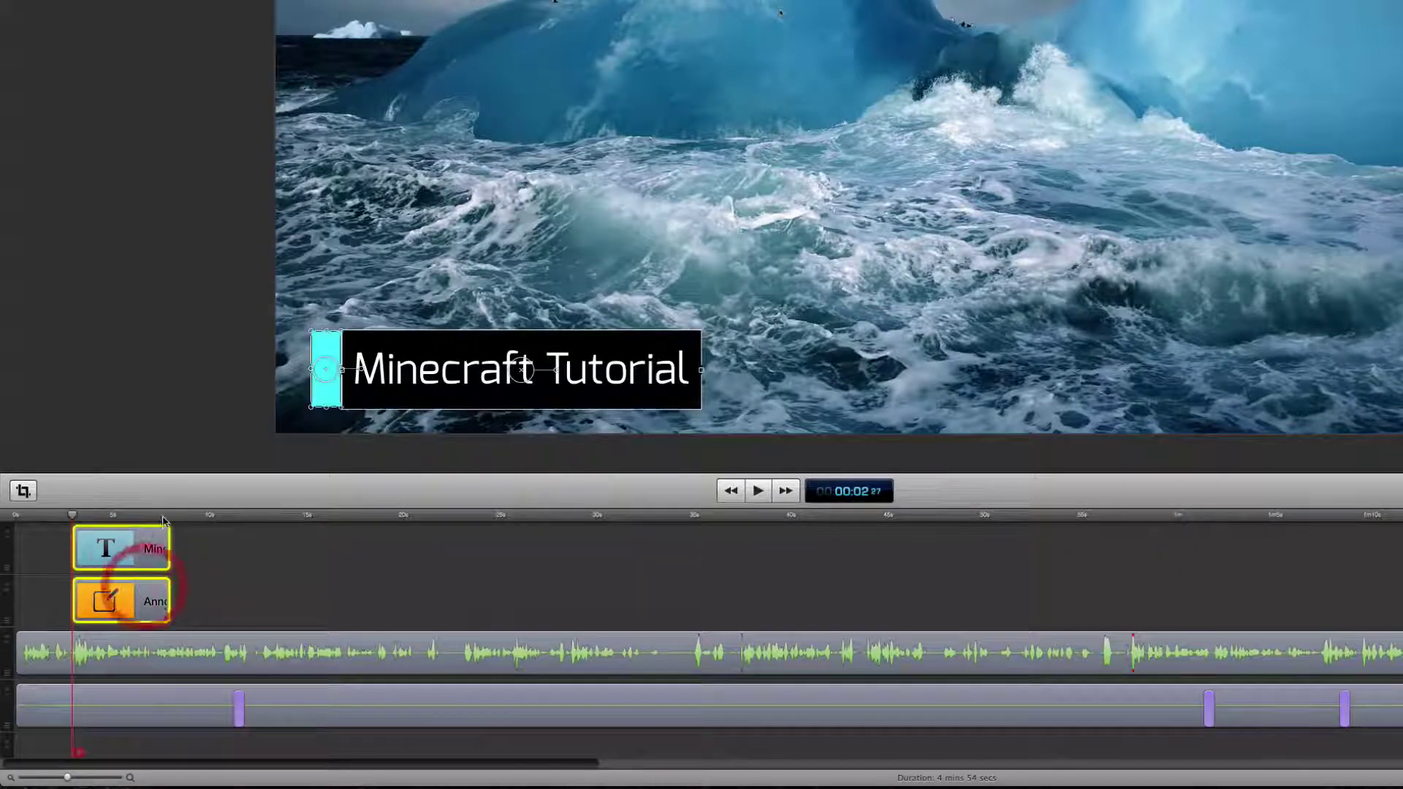
pyautogui.click(235, 597)
# Add starting and ending transitions to the grouped text and annotation clips
pyautogui.click(143, 569)
pyautogui.rightClick(133, 545)
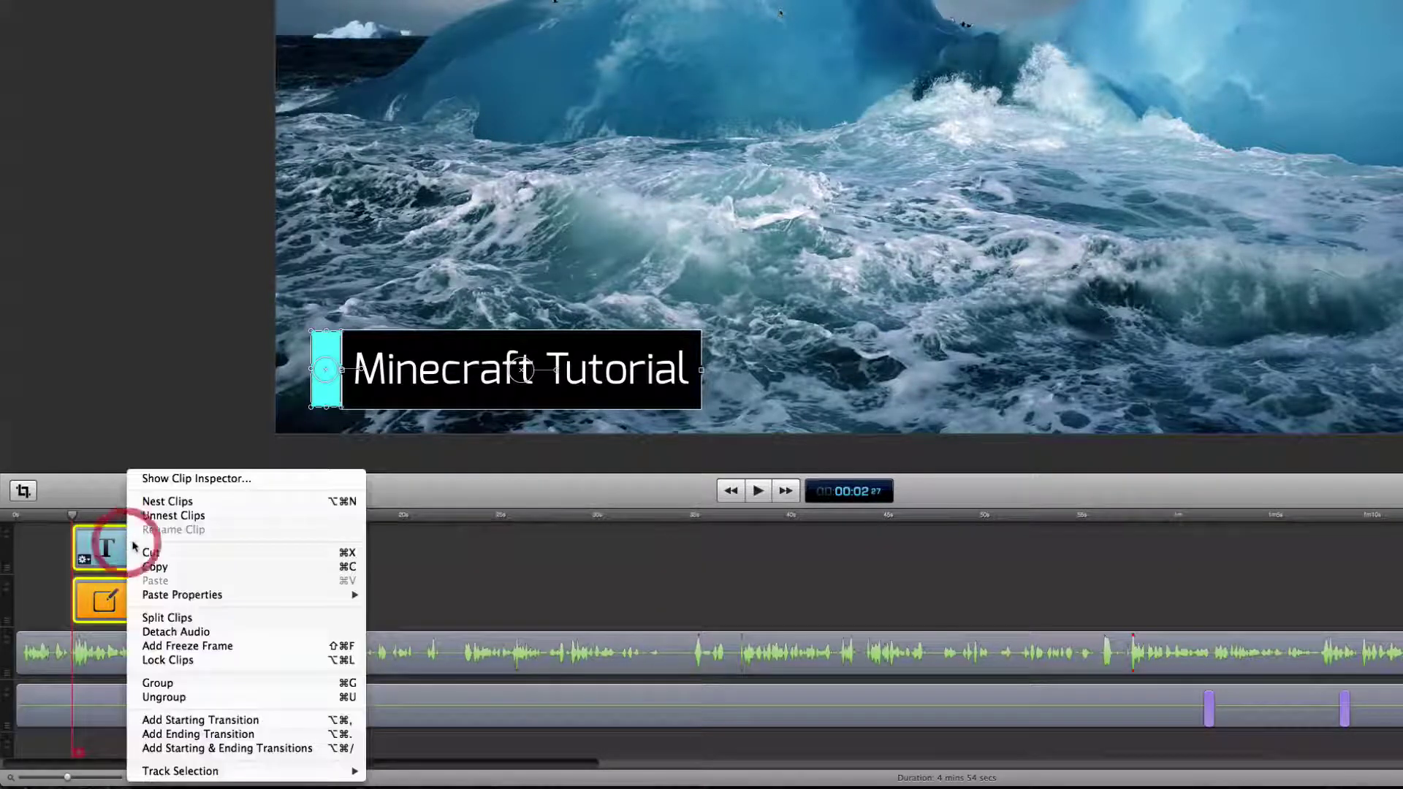
pyautogui.click(244, 748)
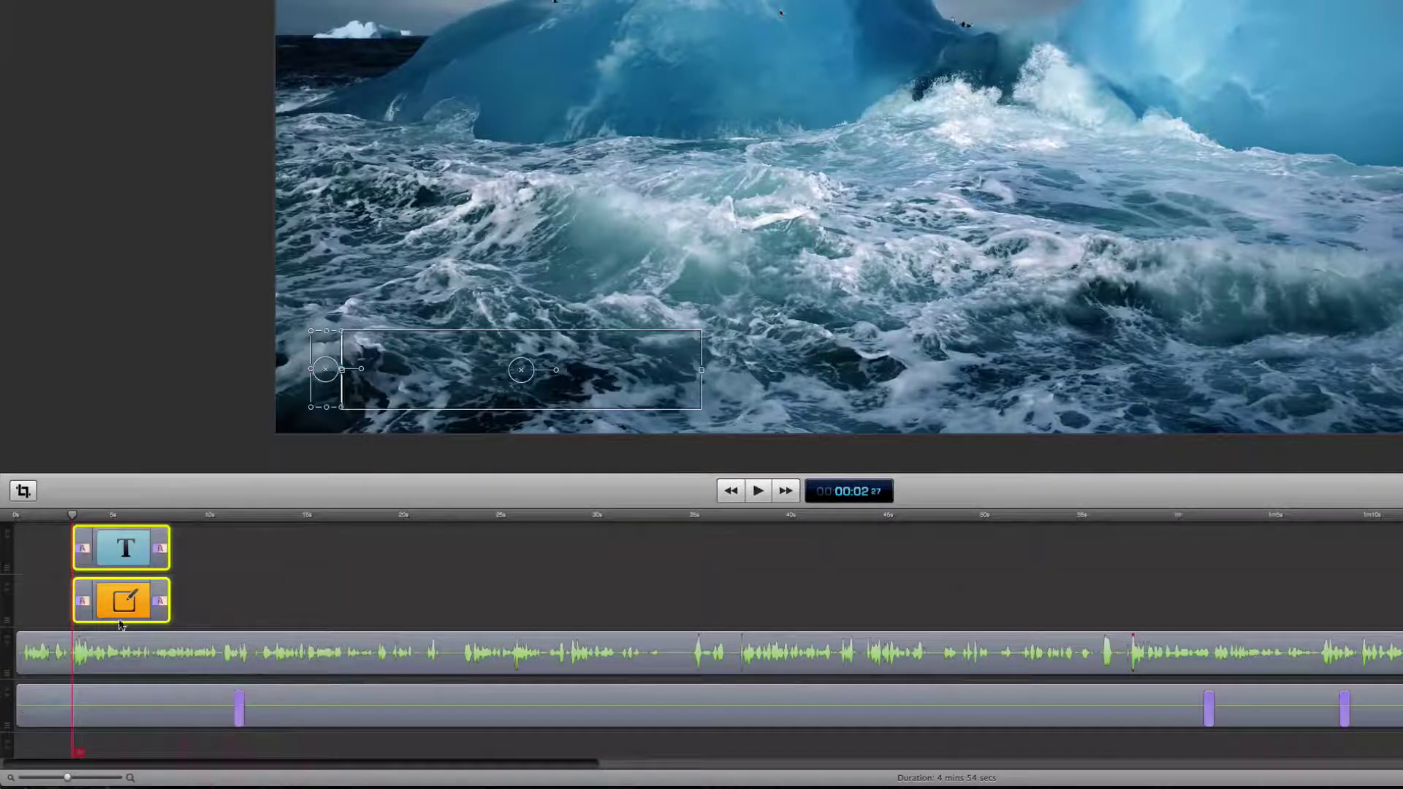
# Change the annotation clip's starting transition to Plane
pyautogui.click(83, 601)
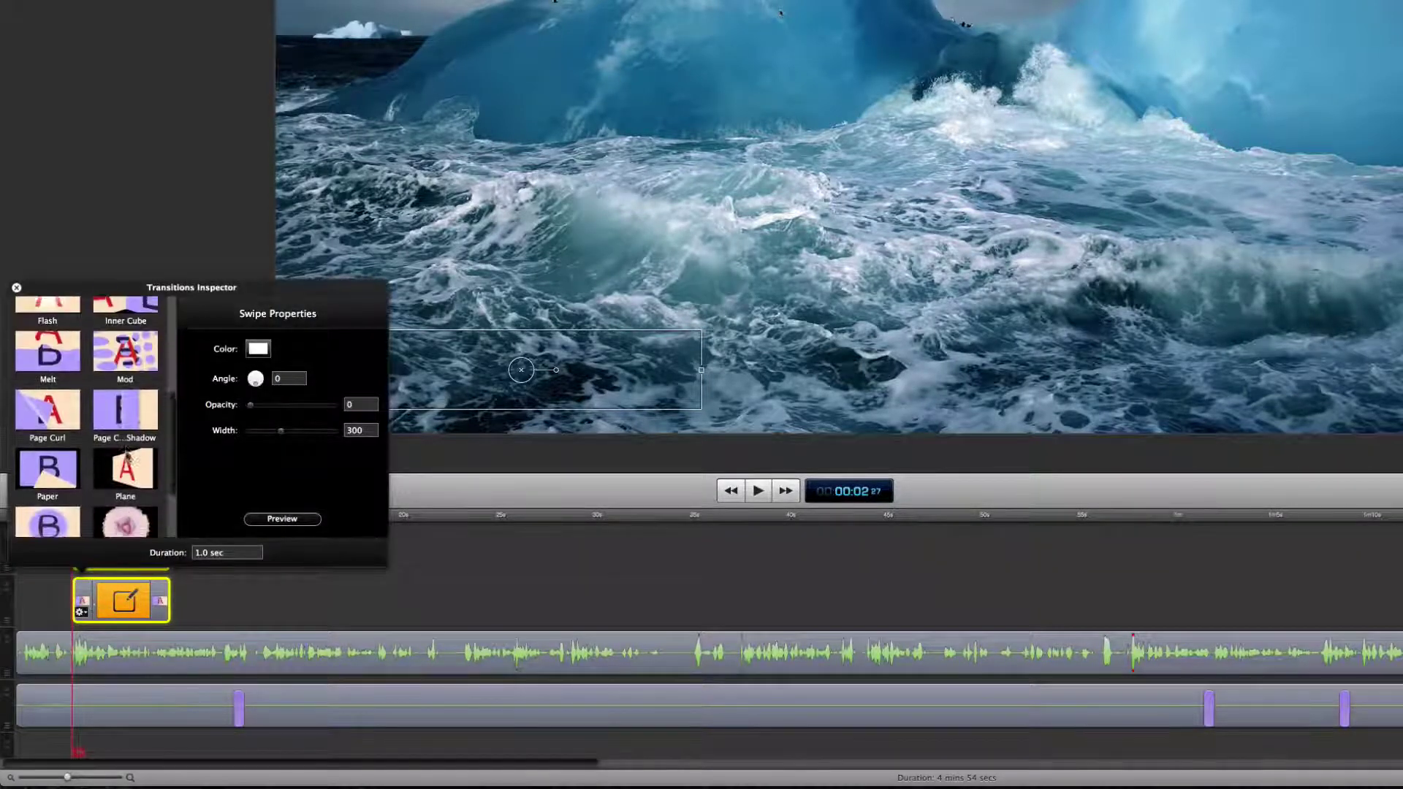
pyautogui.scroll(2, 125, 458)
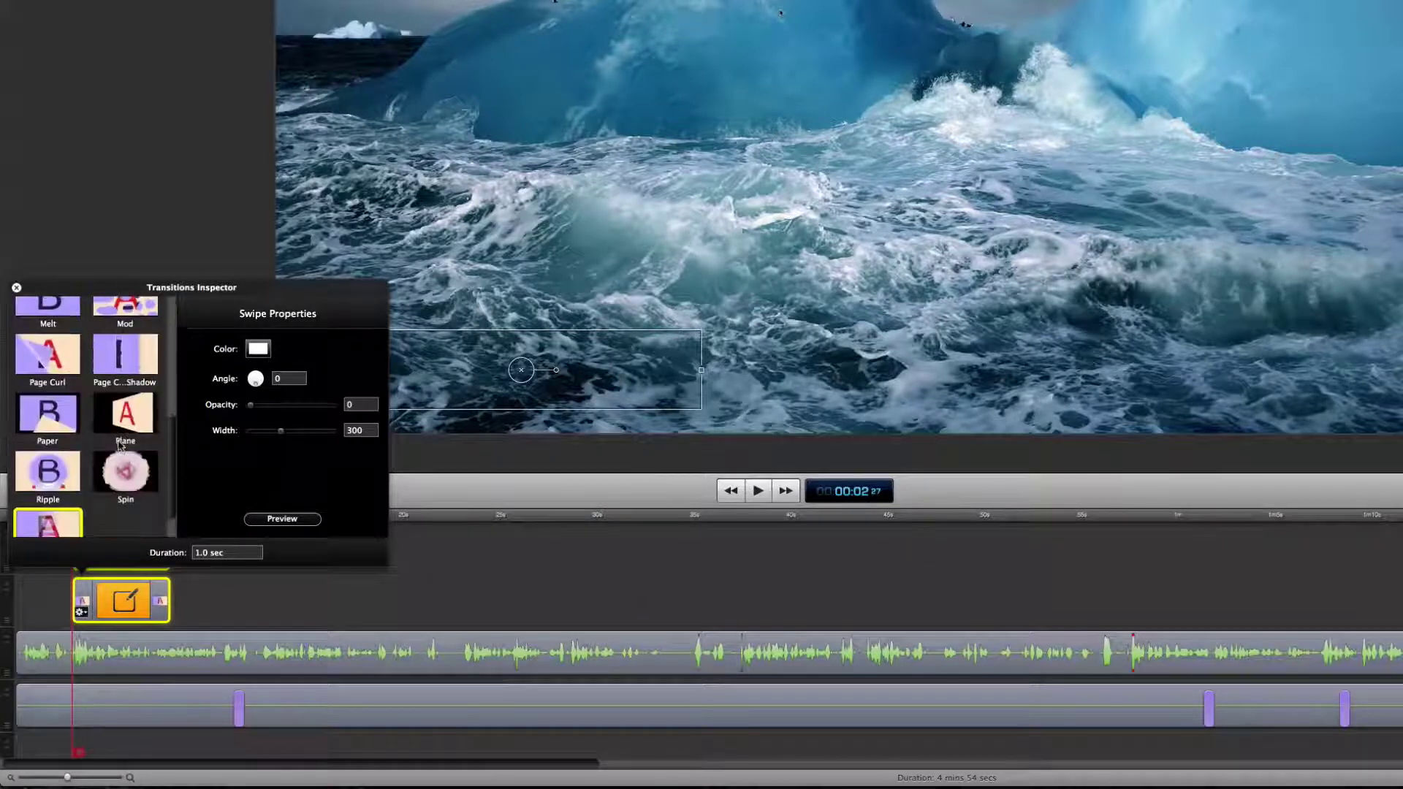
pyautogui.click(125, 423)
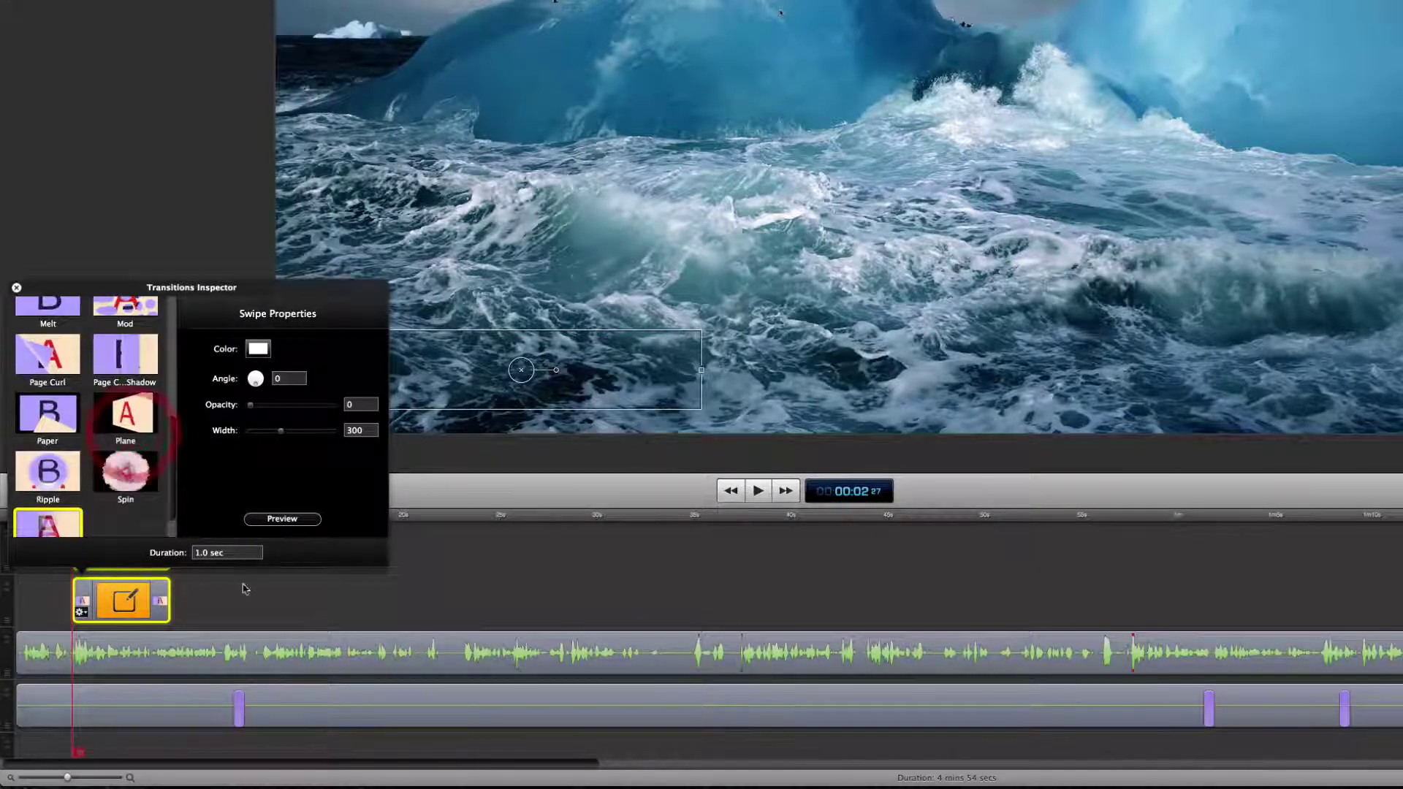
pyautogui.click(222, 579)
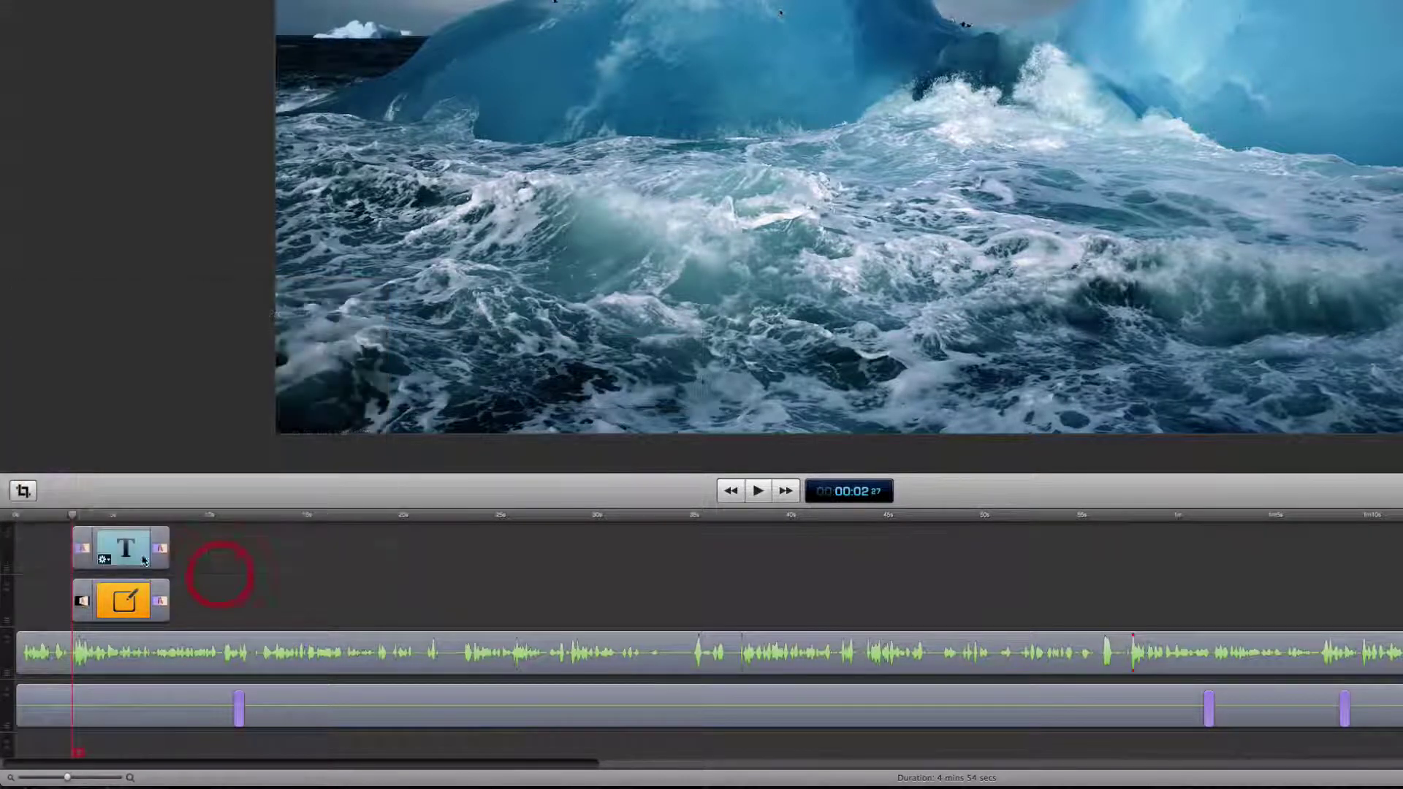
# Change the text clip's starting transition to Plane
pyautogui.click(83, 548)
pyautogui.scroll(3, 103, 467)
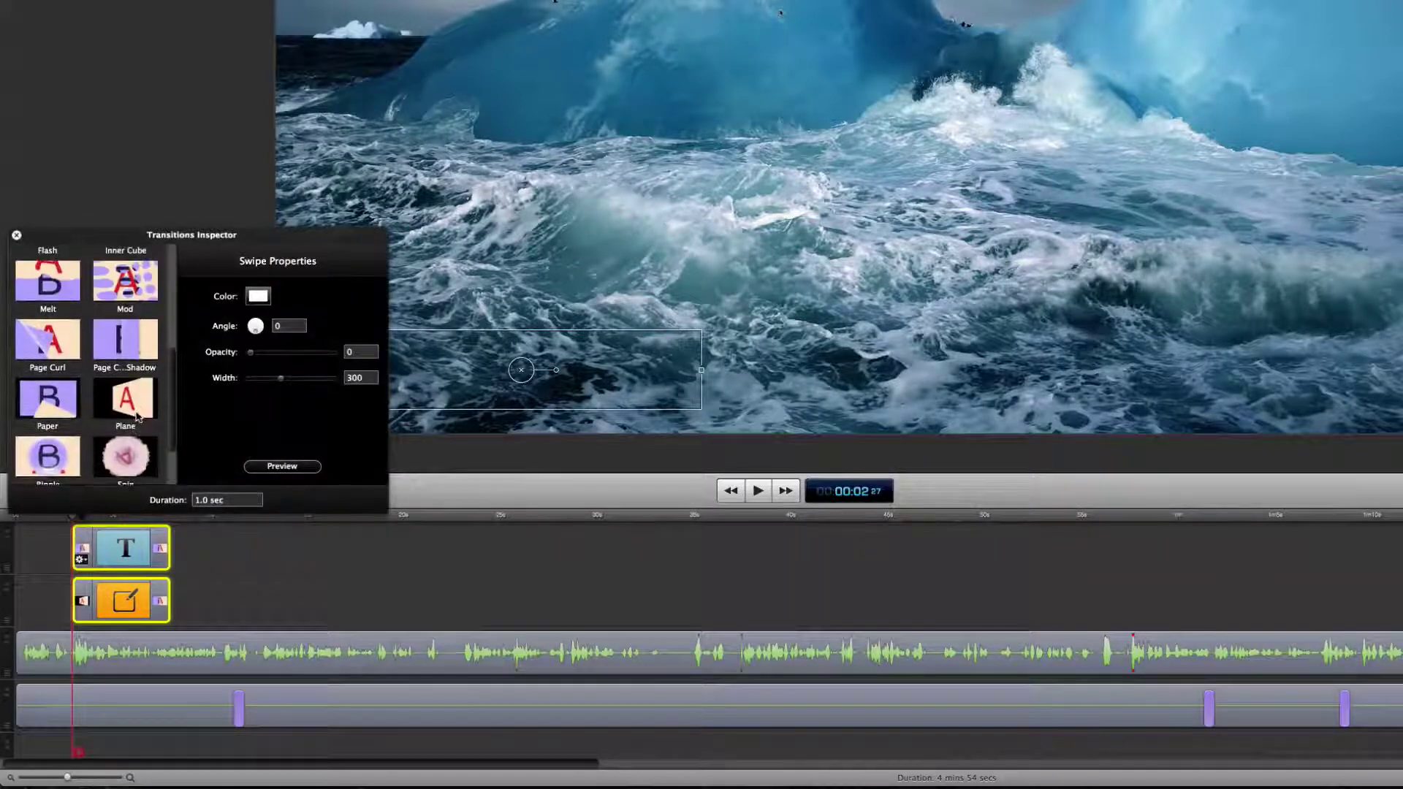
pyautogui.click(126, 410)
pyautogui.click(213, 573)
# Change the text clip's ending transition to Spin, and open and close the options of the annotation clip's ending transition
pyautogui.click(161, 550)
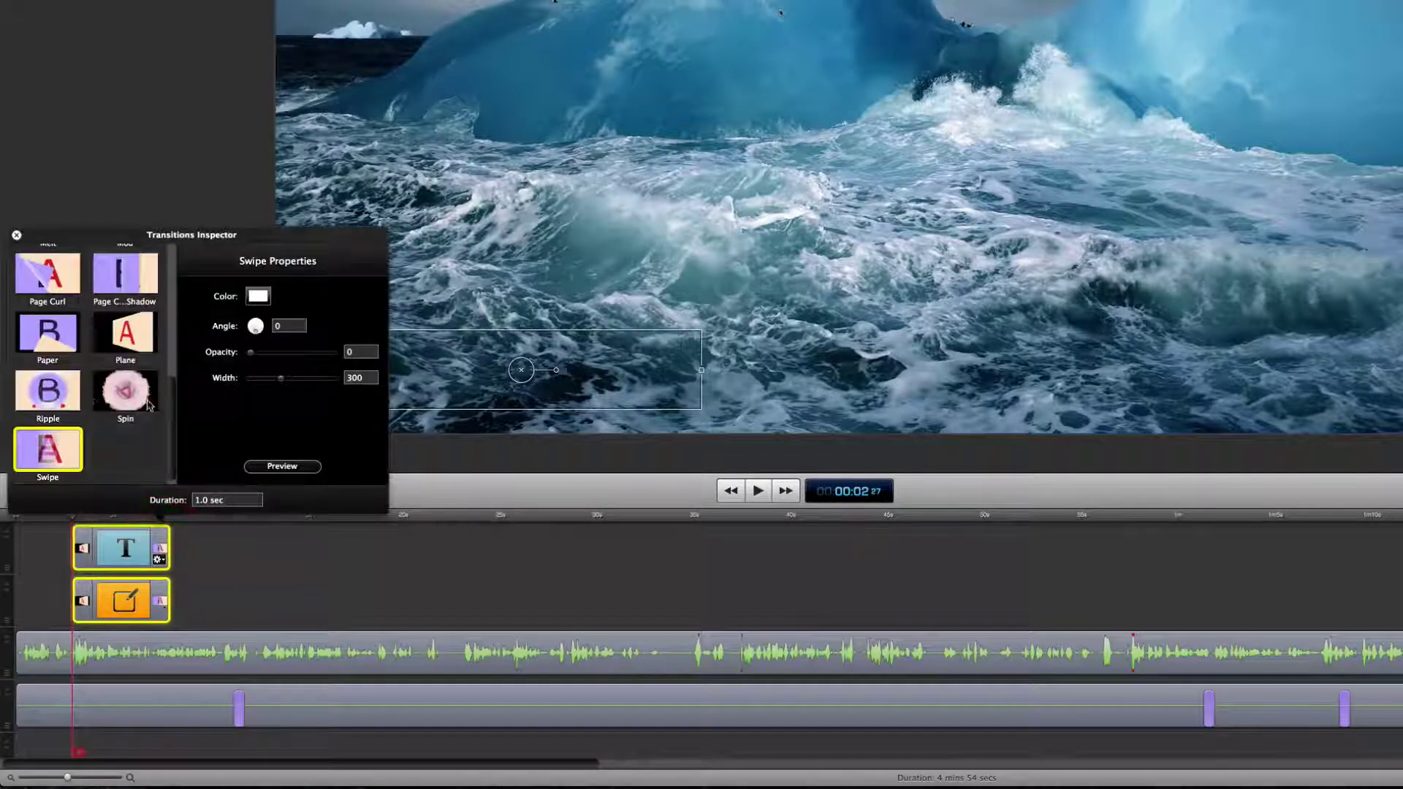
pyautogui.click(125, 388)
pyautogui.click(195, 580)
pyautogui.click(158, 598)
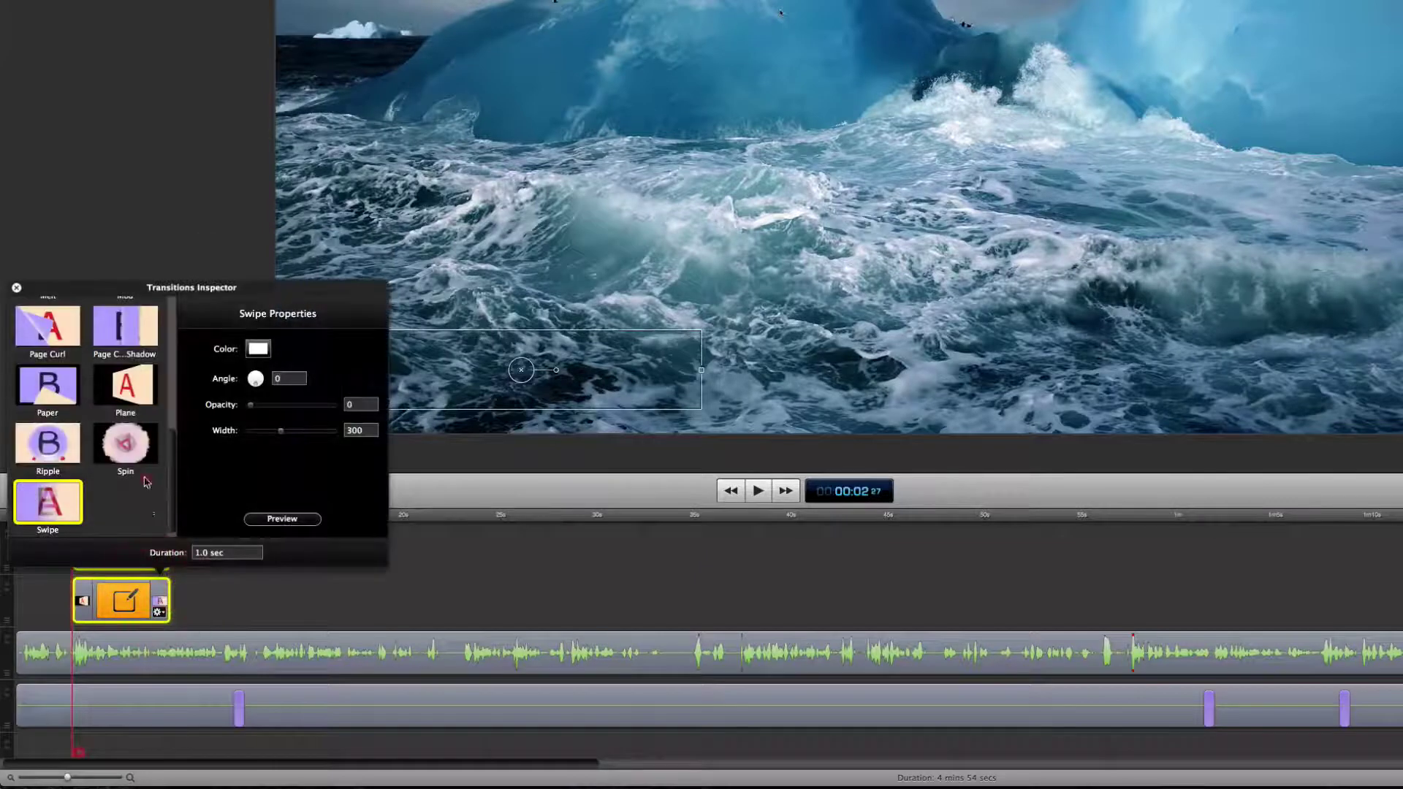
pyautogui.click(263, 634)
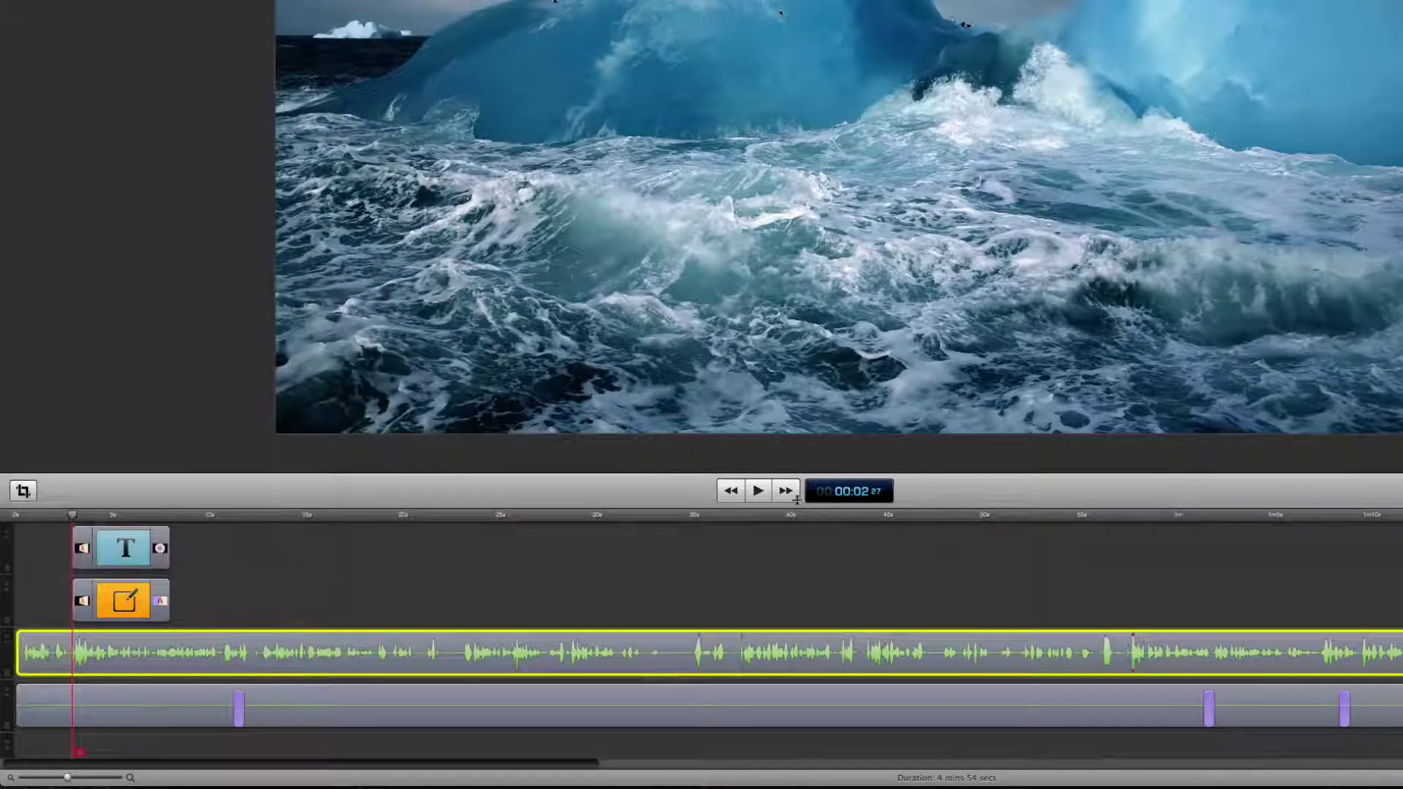
# Play the timeline over the title clips to preview their starting transitions, pausing while the title is on screen
pyautogui.click(758, 490)
pyautogui.click(665, 583)
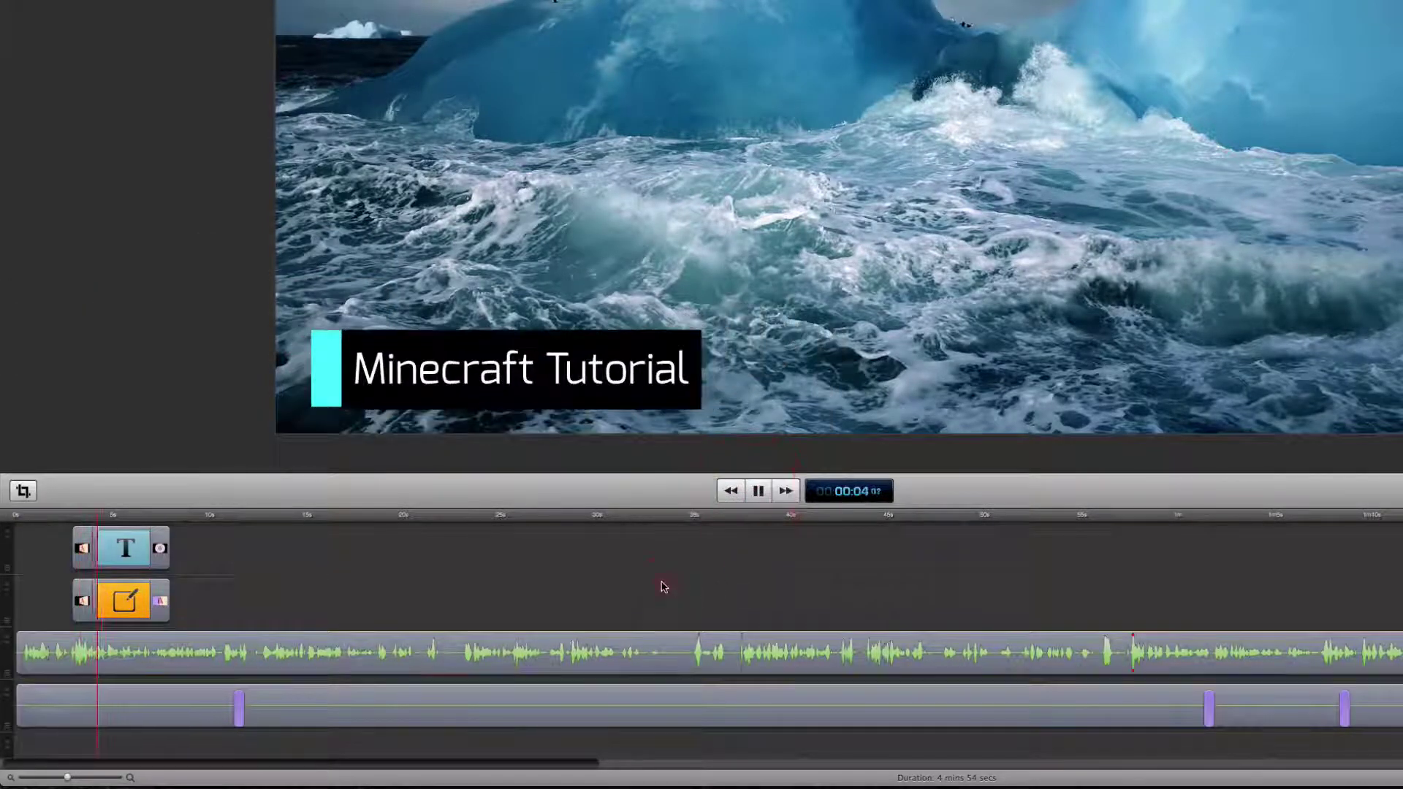
pyautogui.press('space')
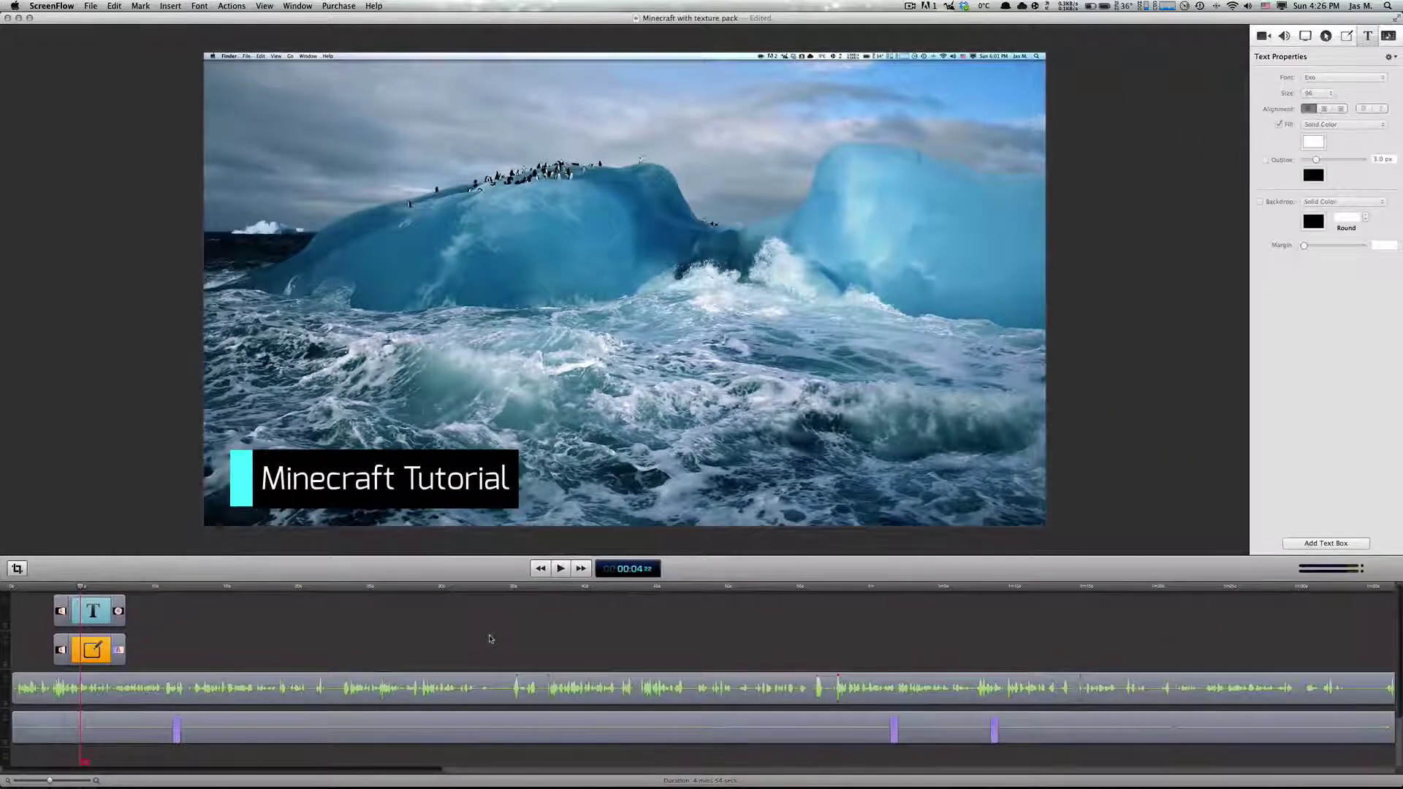
pyautogui.press('space')
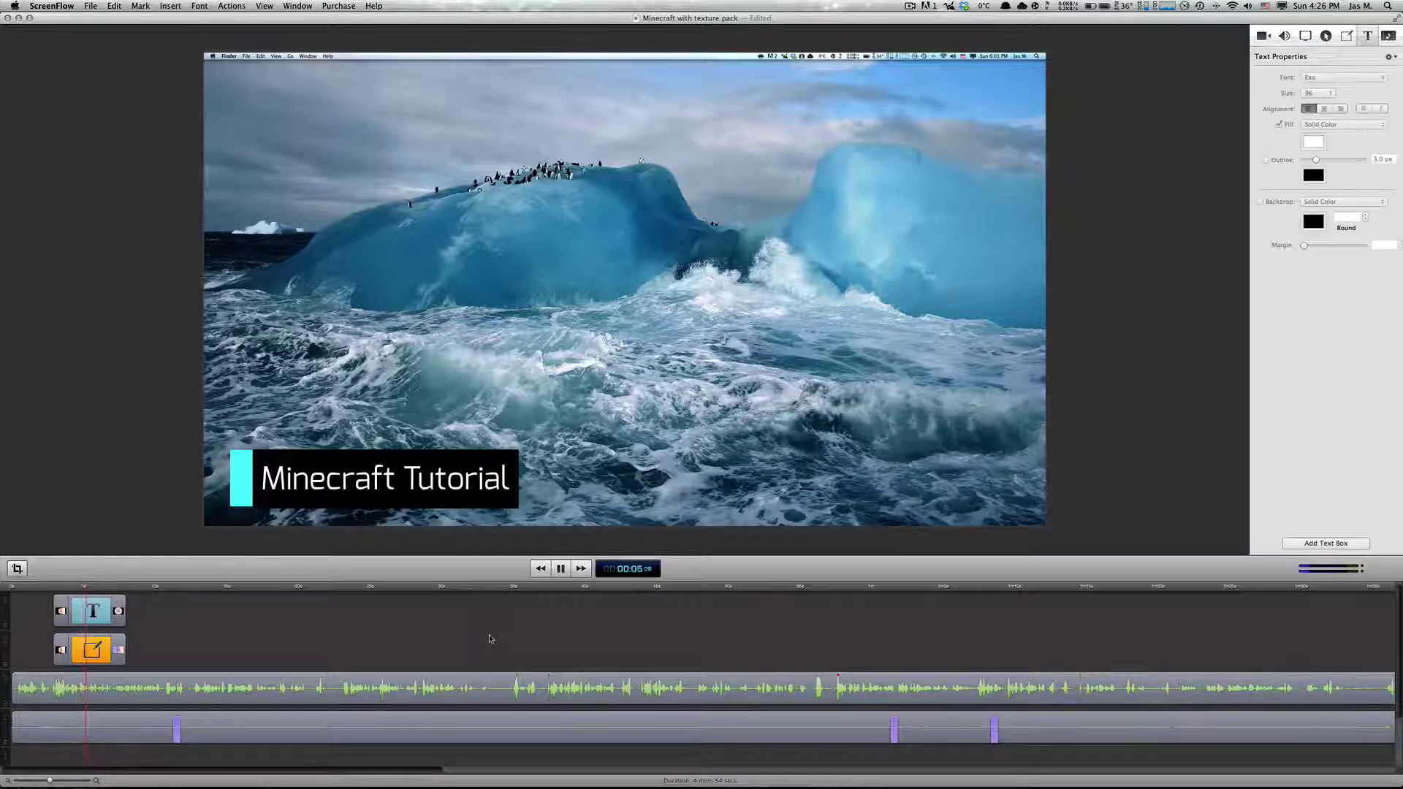
pyautogui.press('space')
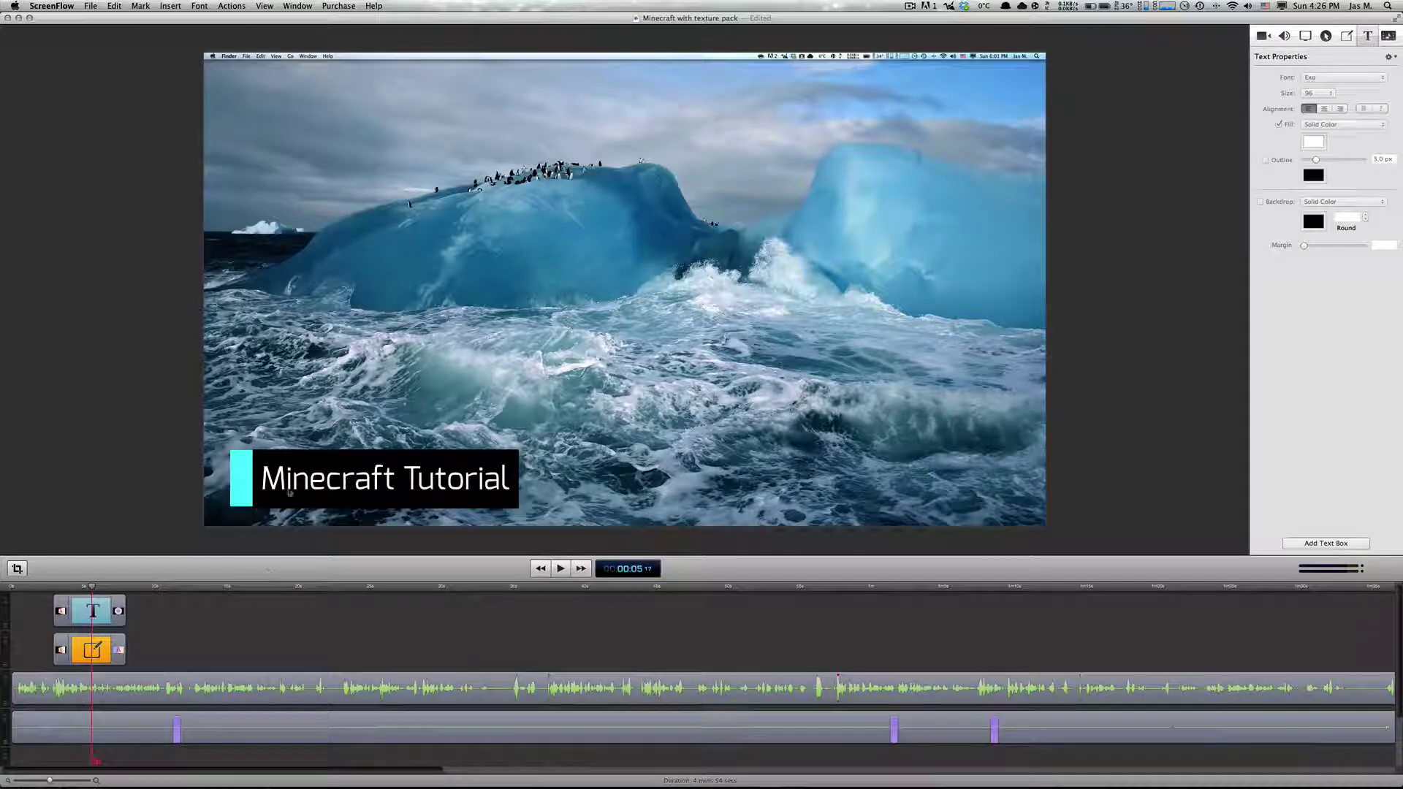
# Check on the canvas that the cyan rectangle and the title are selected as one group, leaving them deselected
pyautogui.click(240, 487)
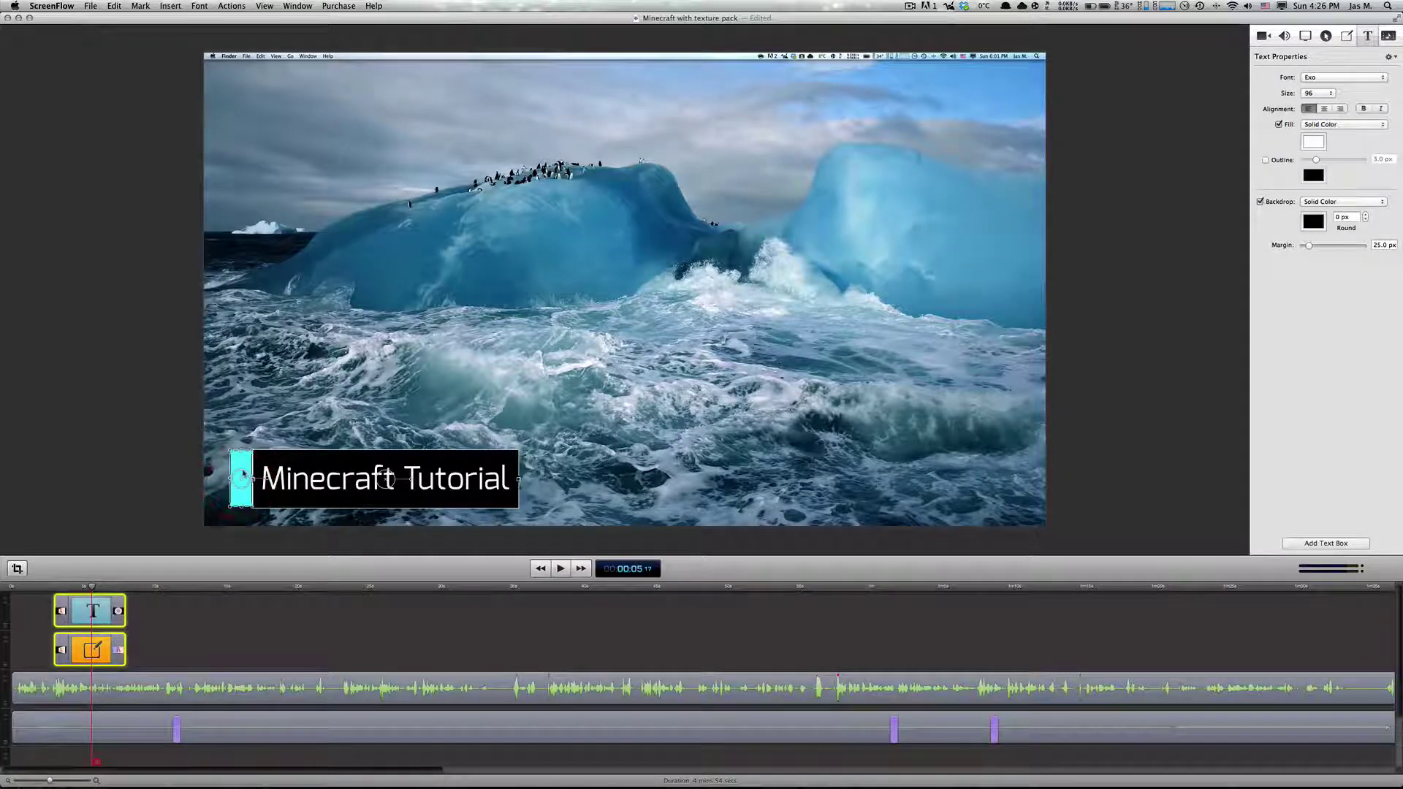
pyautogui.click(173, 465)
pyautogui.click(242, 482)
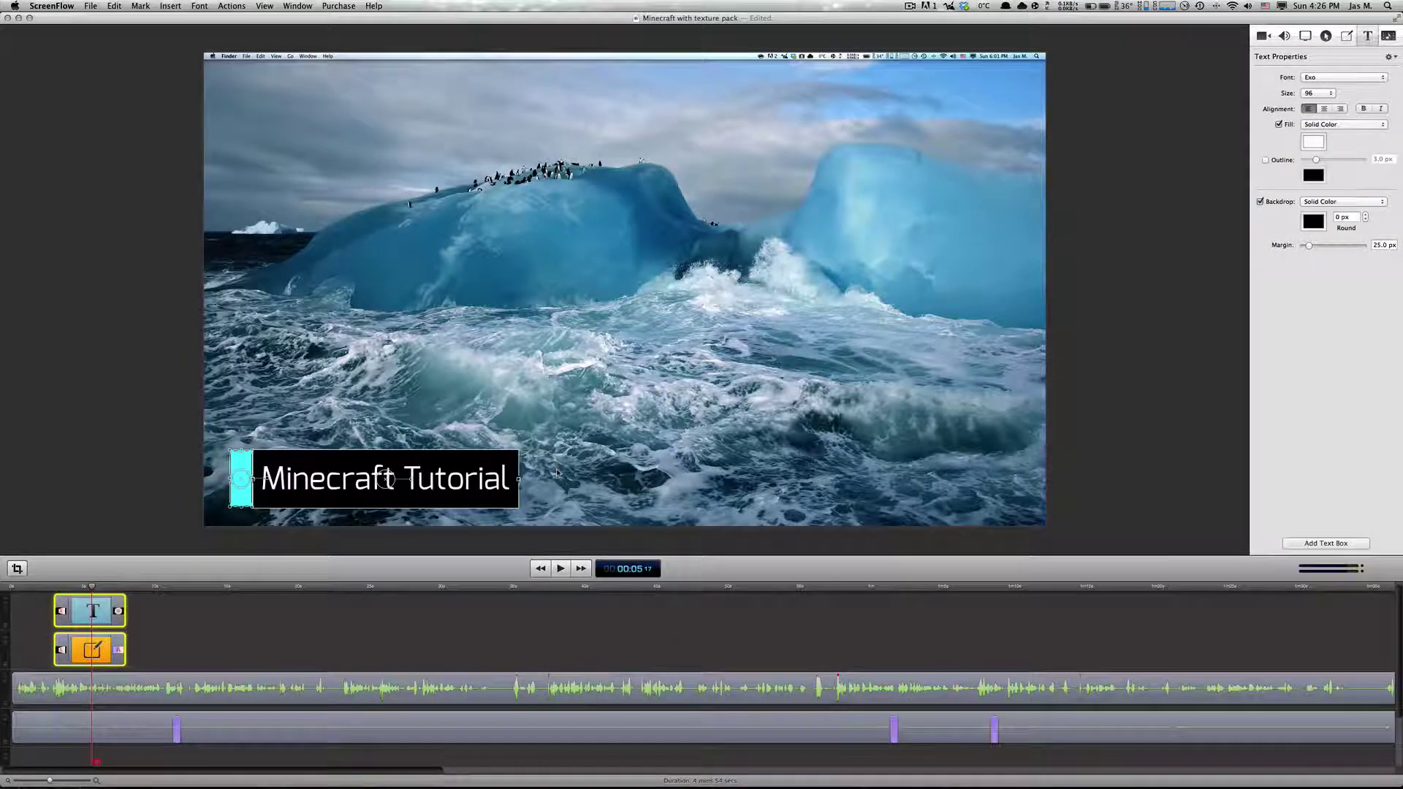
pyautogui.click(106, 418)
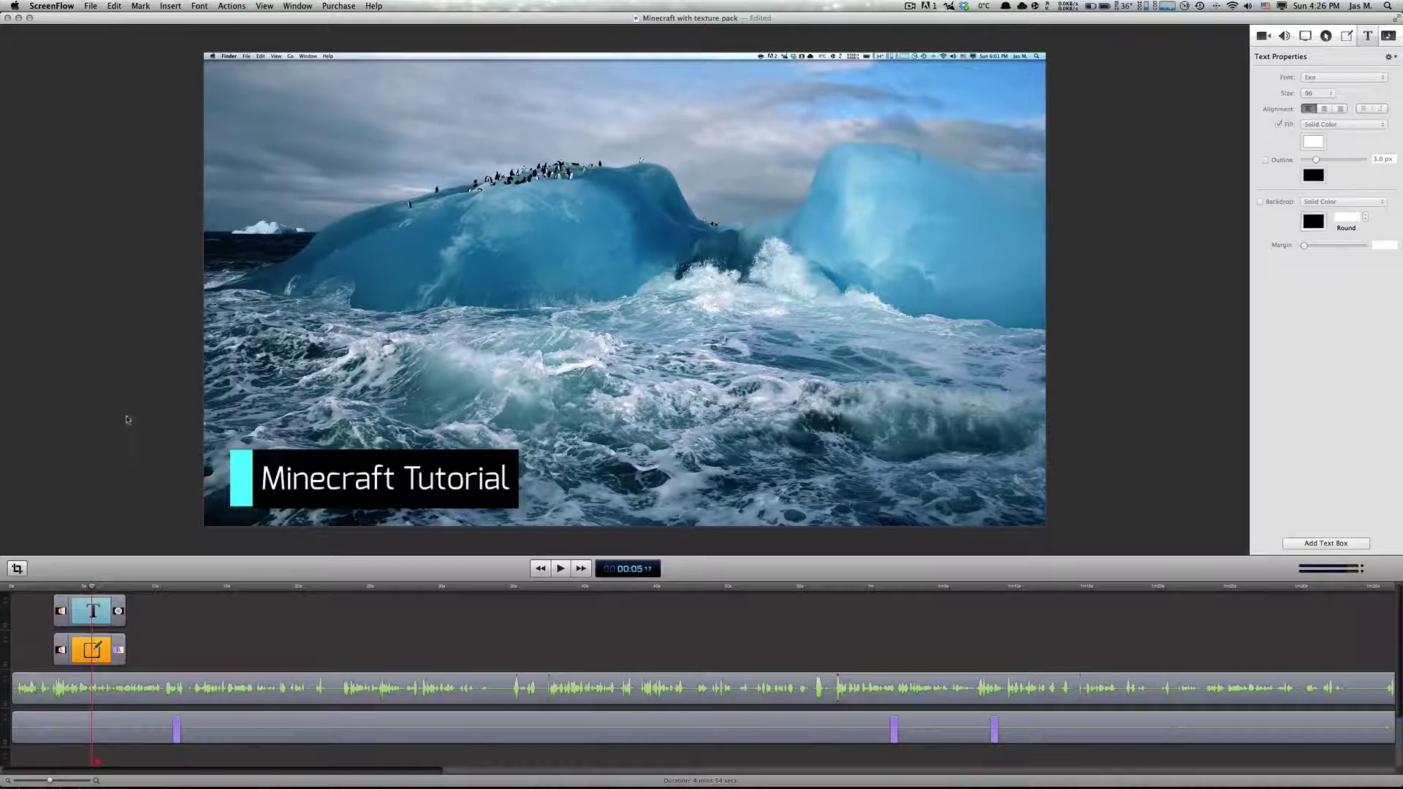